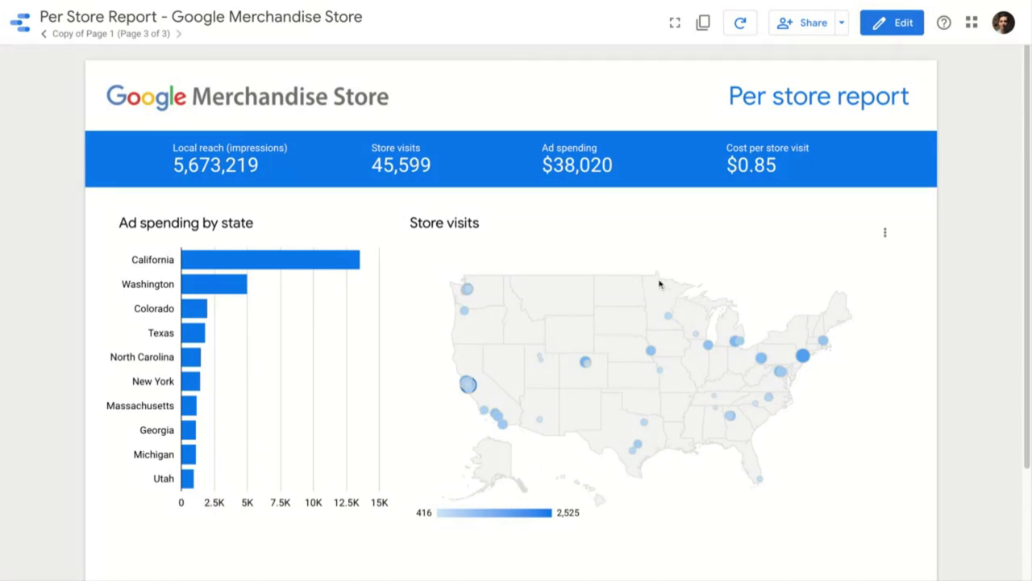
Filter the Per store report to California, then switch it into edit mode.
{"action": "mouse_move", "coordinate": [472, 290]}
{"action": "mouse_move", "coordinate": [287, 268]}
{"action": "left_click", "coordinate": [284, 267]}
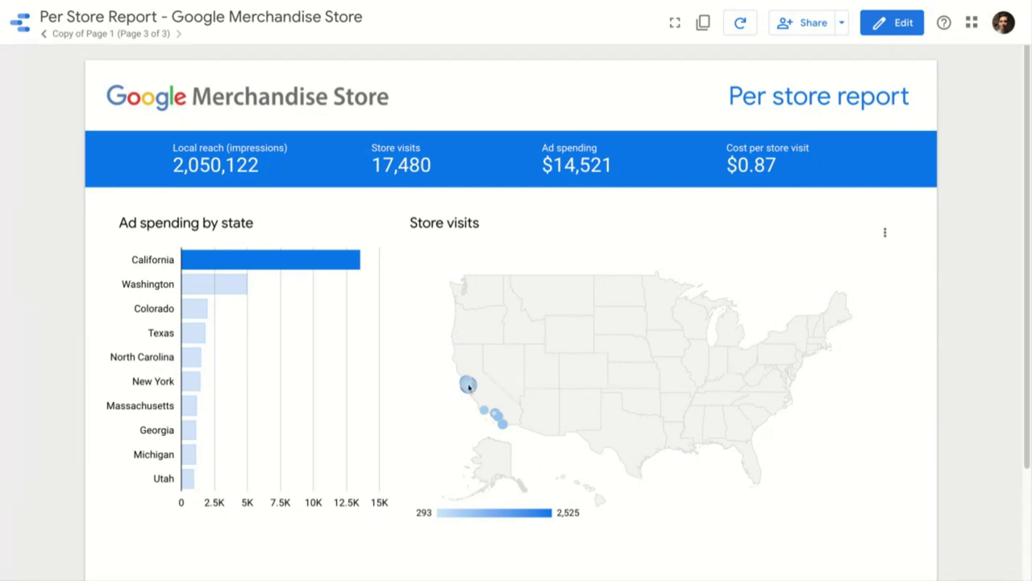
{"action": "mouse_move", "coordinate": [468, 384]}
{"action": "left_click", "coordinate": [900, 26]}
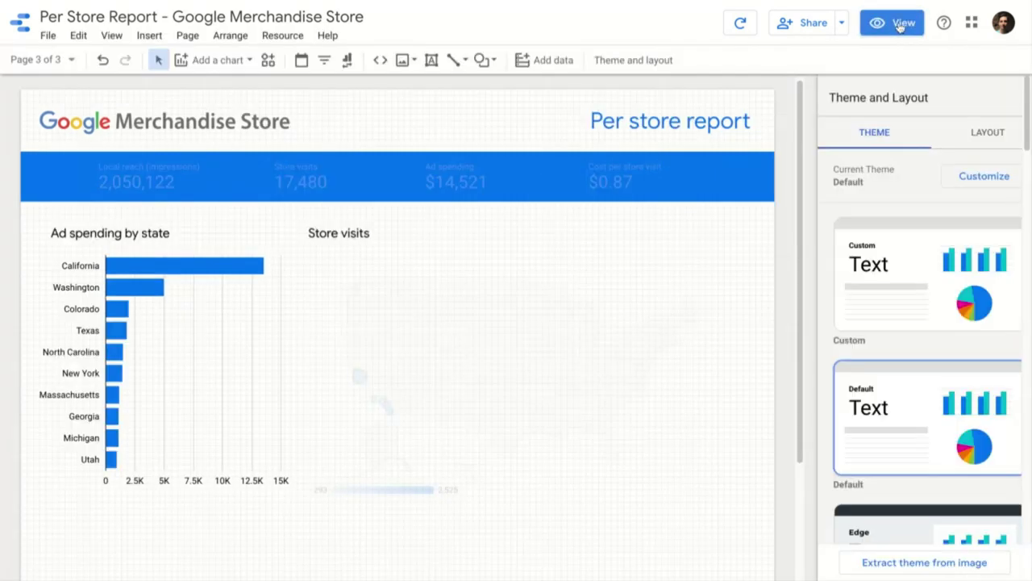
Delete the old Store visits geo map, leaving its title in place.
{"action": "left_click", "coordinate": [480, 288]}
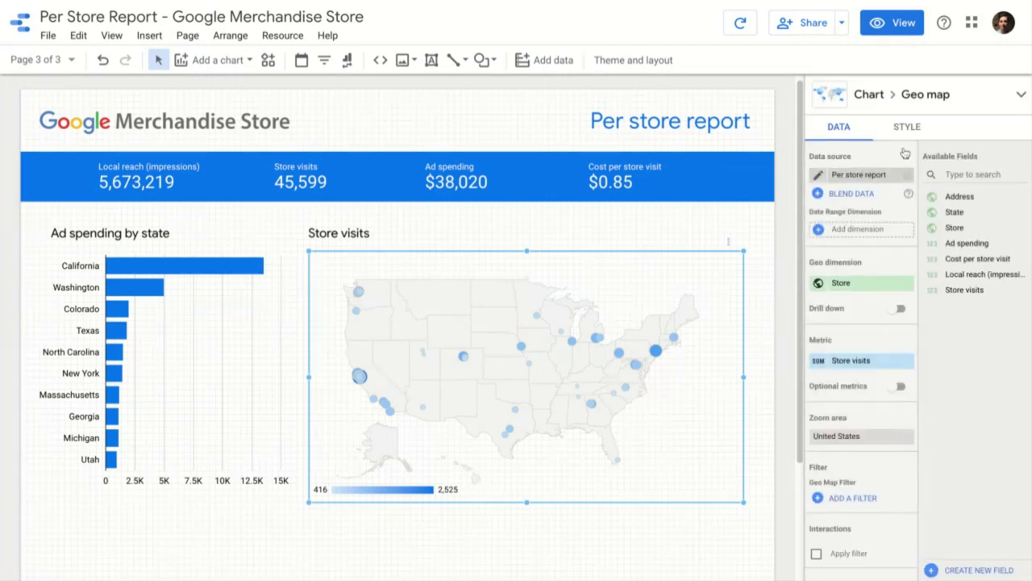
{"action": "left_click", "coordinate": [1020, 95]}
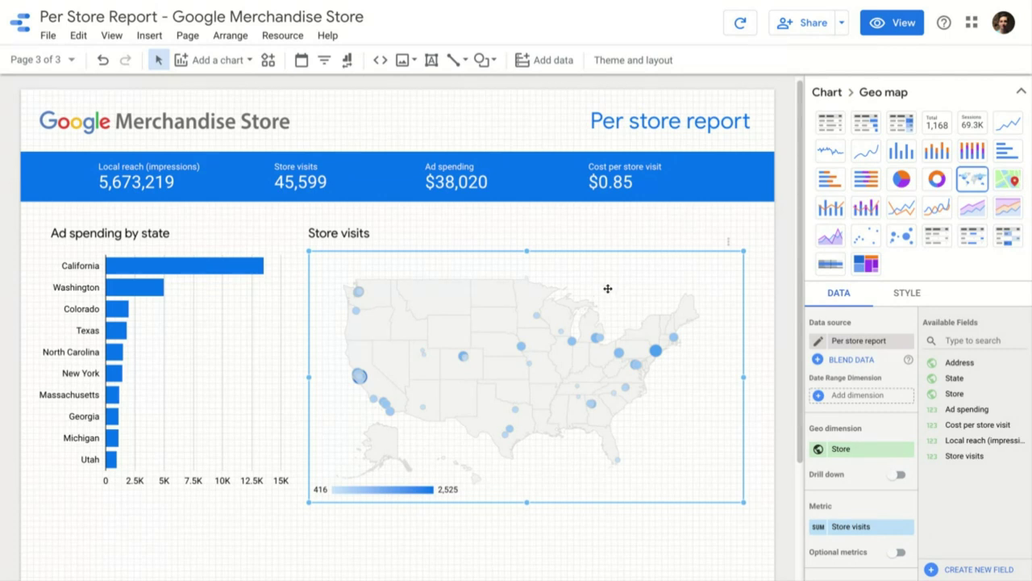
{"action": "key", "text": "Delete"}
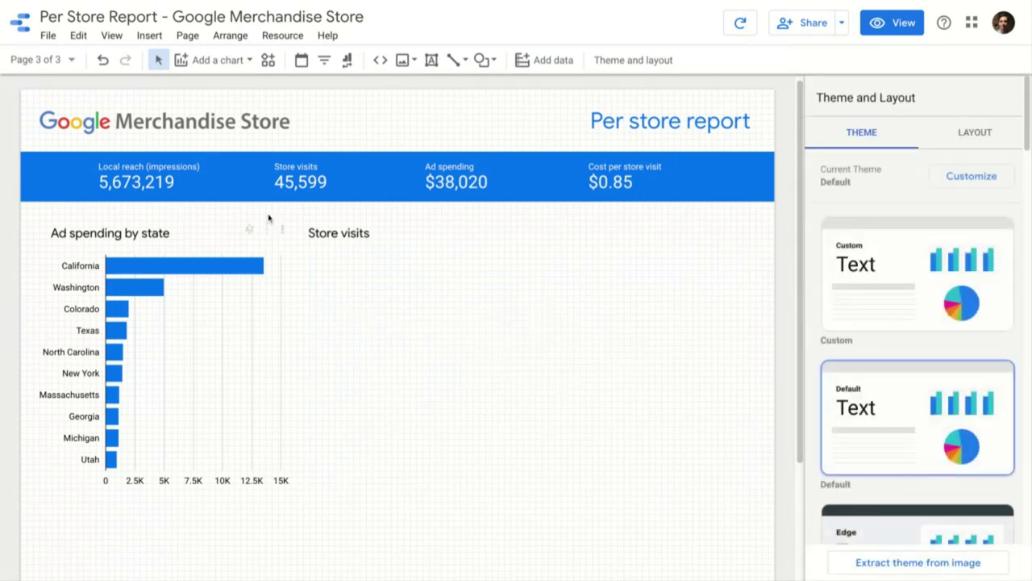
Add a Google Maps chart beneath the Store visits title.
{"action": "left_click", "coordinate": [225, 63]}
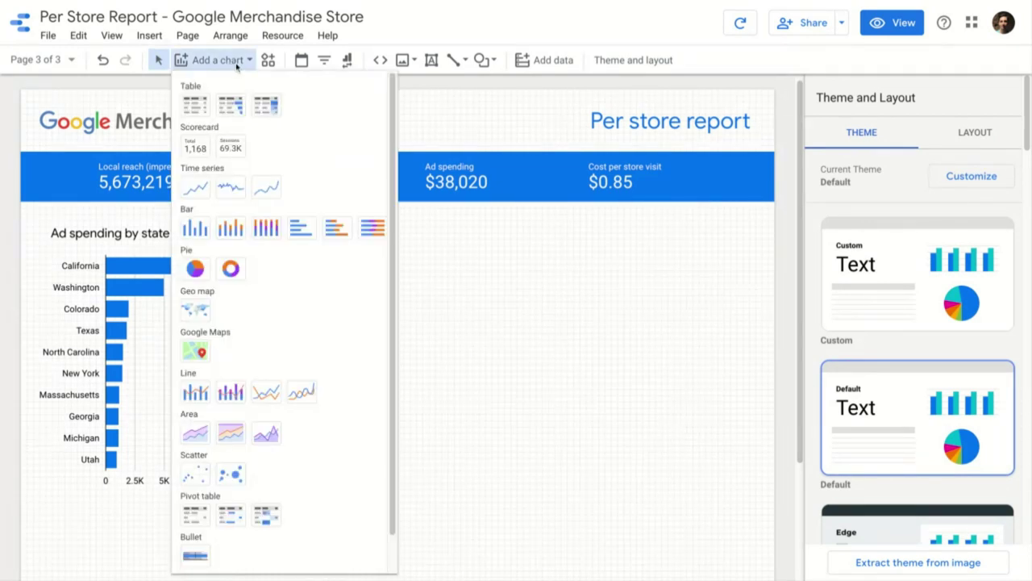
{"action": "left_click", "coordinate": [206, 354]}
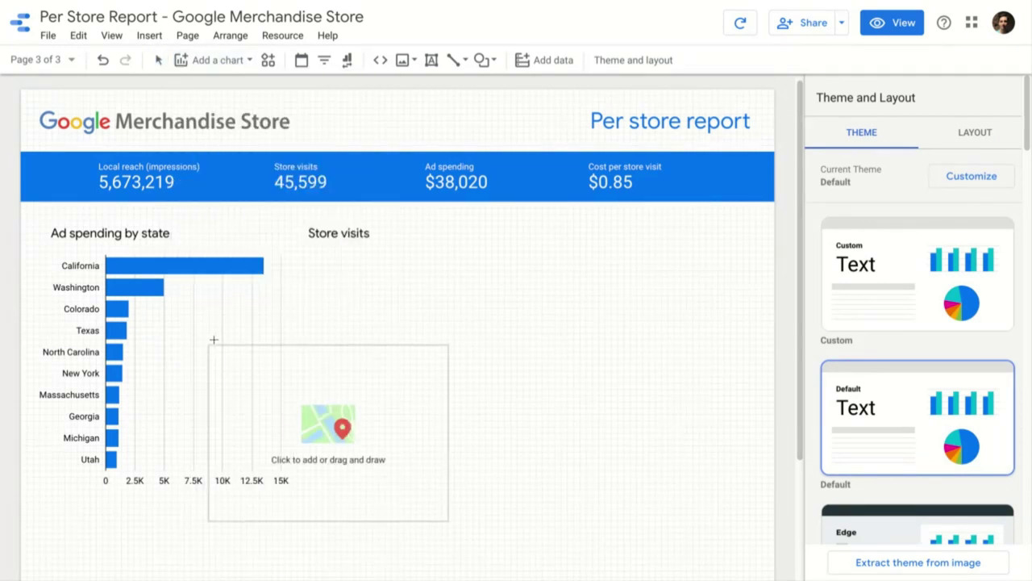
{"action": "left_click", "coordinate": [303, 250]}
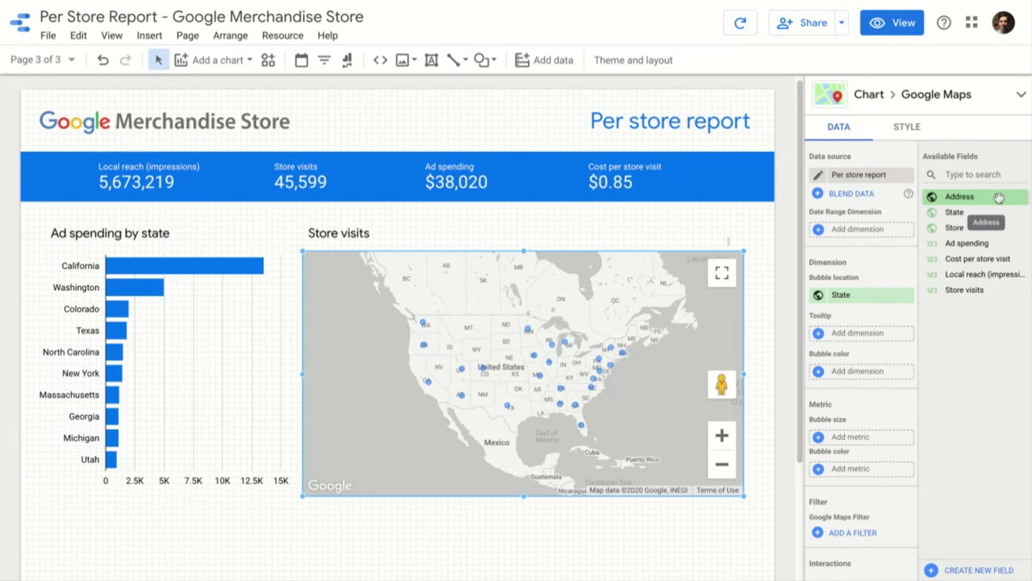
Set the bubbles to Address location, Store visits size and Cost per store visit colour.
{"action": "left_click_drag", "start_coordinate": [999, 198], "coordinate": [851, 296]}
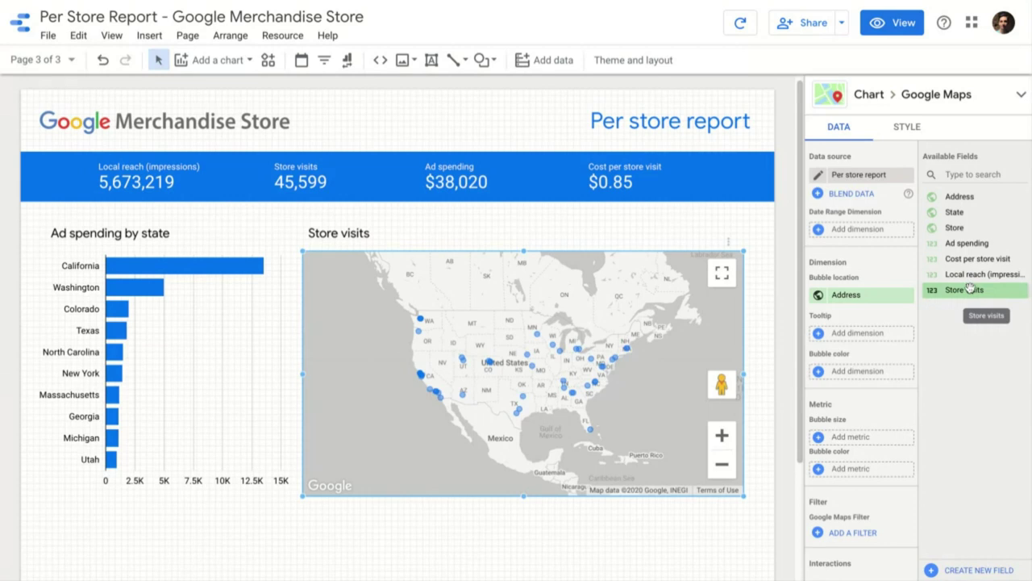
{"action": "left_click_drag", "start_coordinate": [1011, 289], "coordinate": [904, 437]}
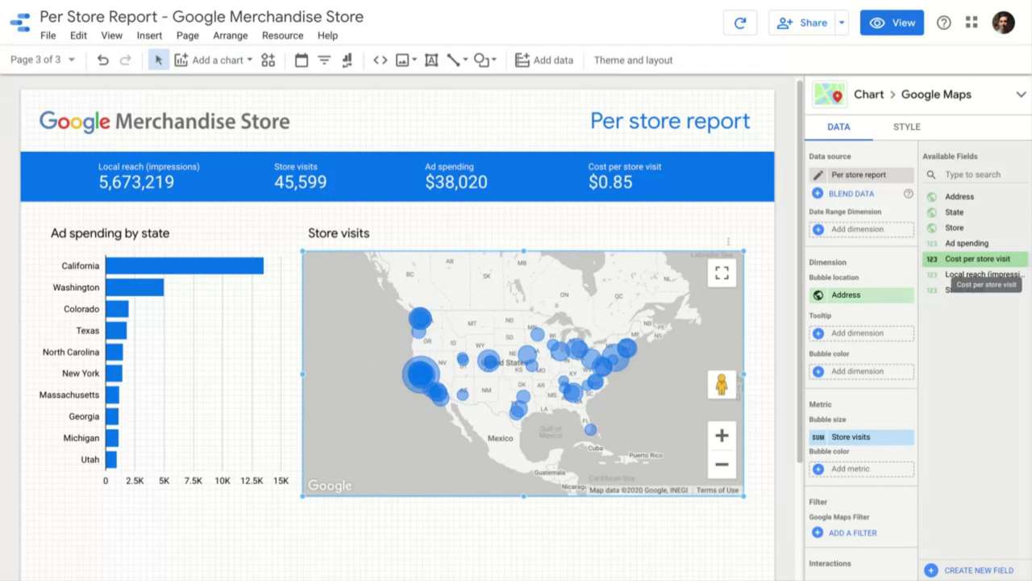
{"action": "left_click_drag", "start_coordinate": [977, 258], "coordinate": [862, 469]}
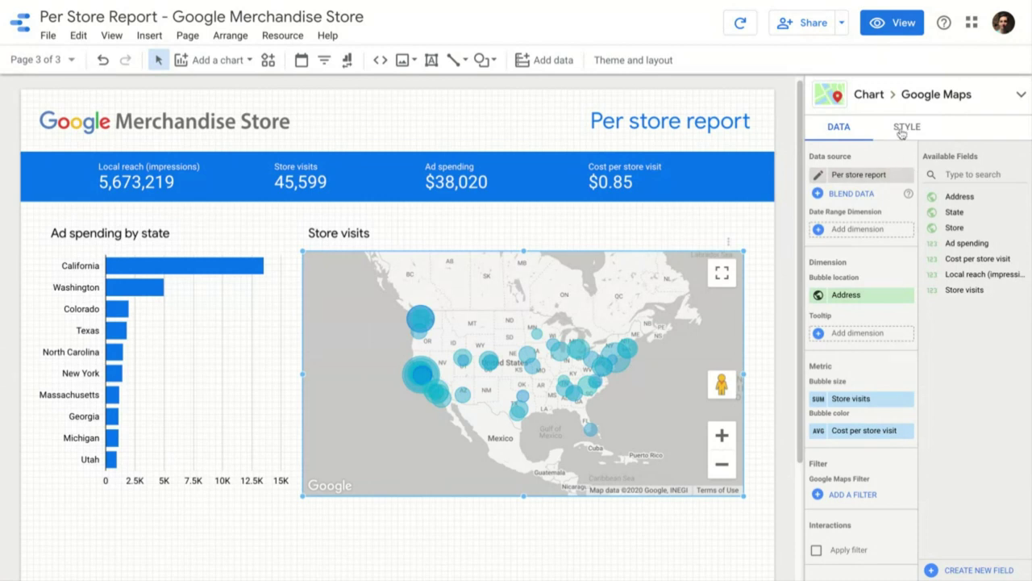
{"action": "left_click", "coordinate": [901, 132]}
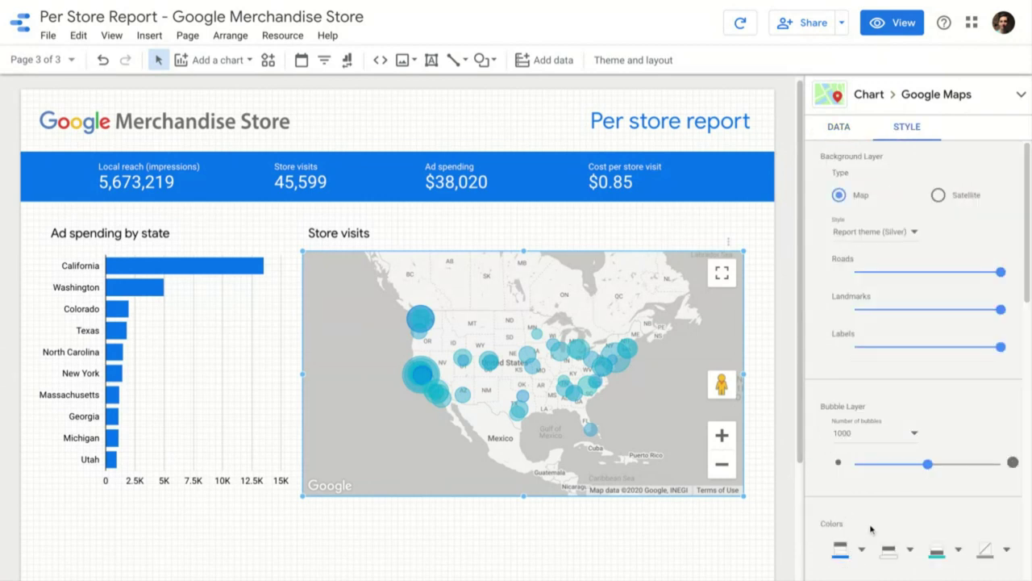
Make the map's maximum bubble colour dark red.
{"action": "scroll", "coordinate": [871, 528], "scroll_direction": "down", "scroll_amount": 1}
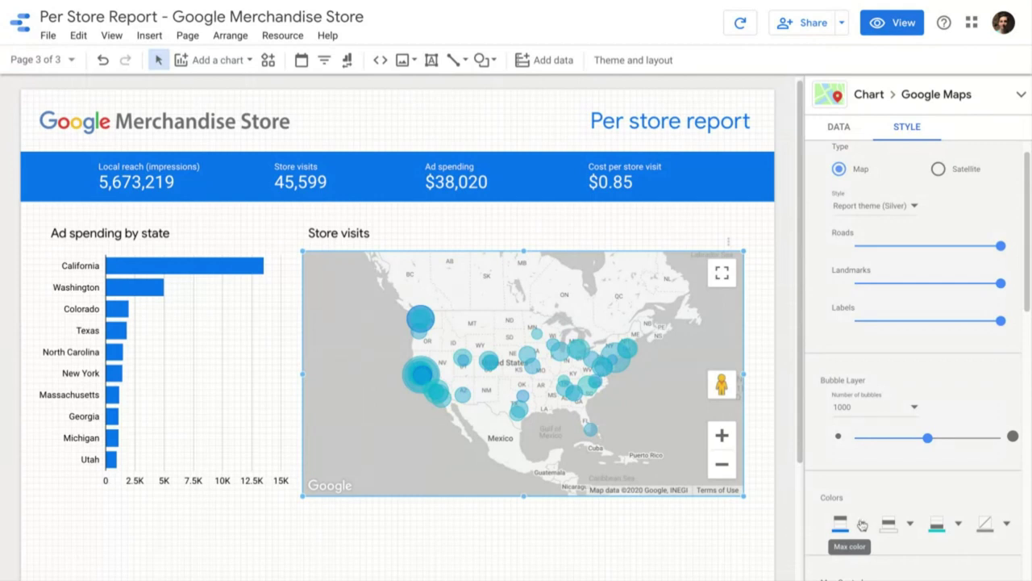
{"action": "left_click", "coordinate": [862, 525]}
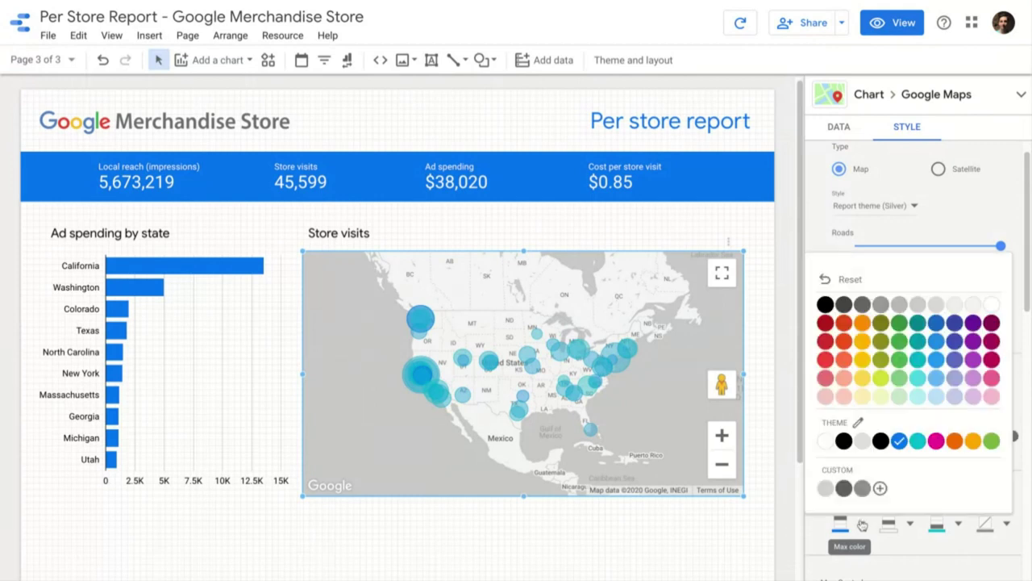
{"action": "left_click", "coordinate": [823, 330]}
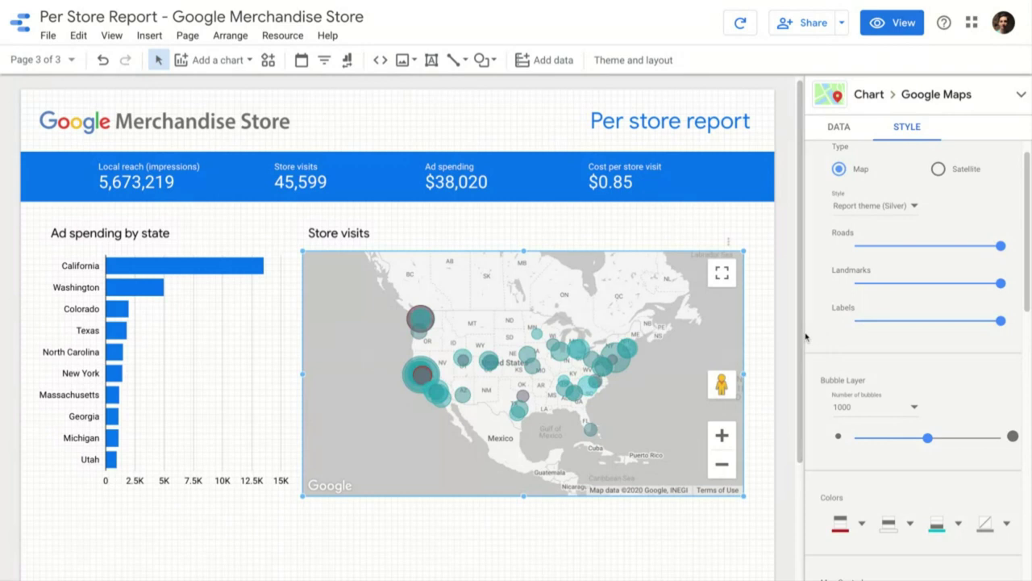
Enable Apply filter interactions on the store map and switch to view mode.
{"action": "left_click", "coordinate": [846, 134]}
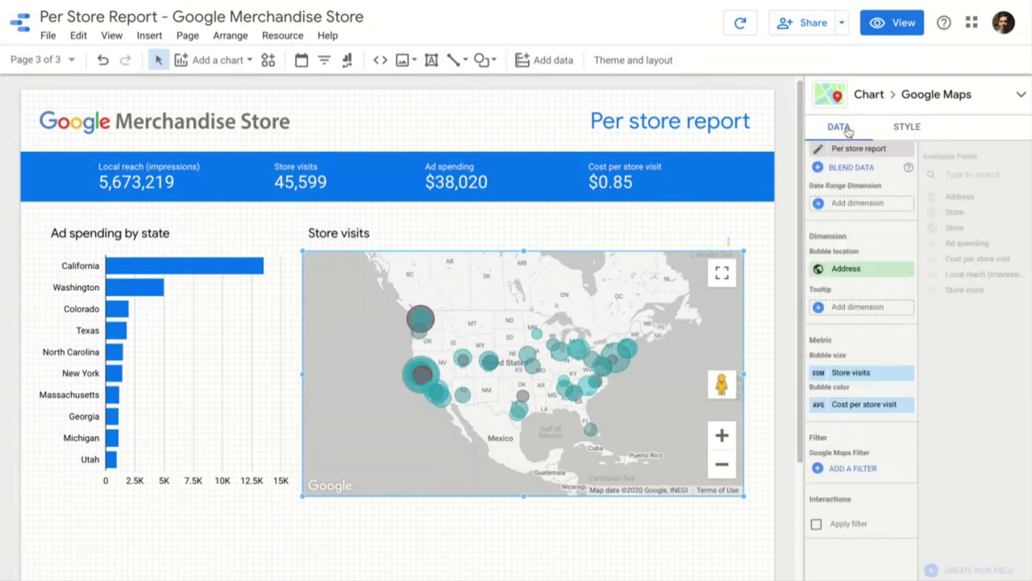
{"action": "scroll", "coordinate": [883, 331], "scroll_direction": "up", "scroll_amount": 1}
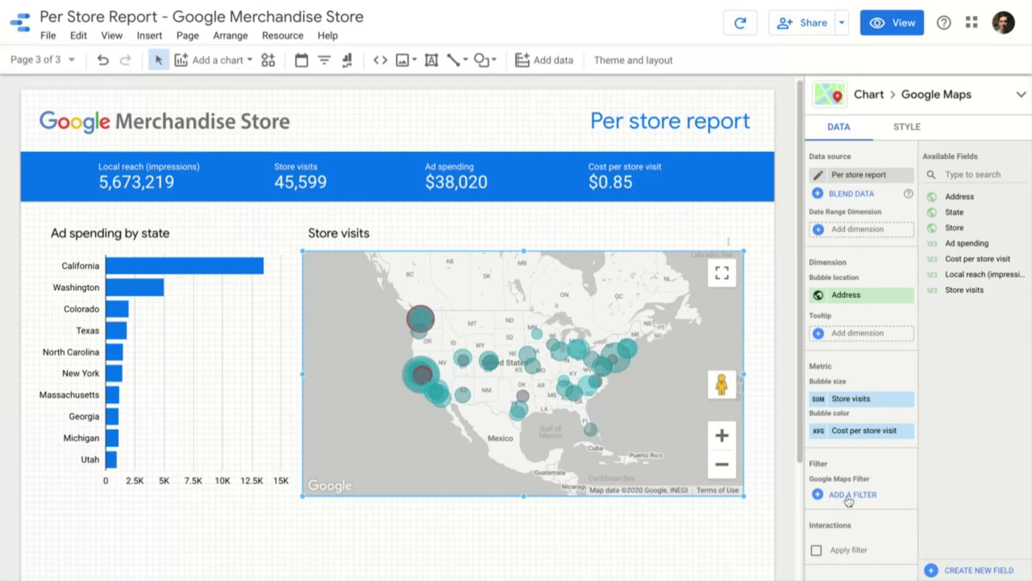
{"action": "scroll", "coordinate": [848, 500], "scroll_direction": "down", "scroll_amount": 2}
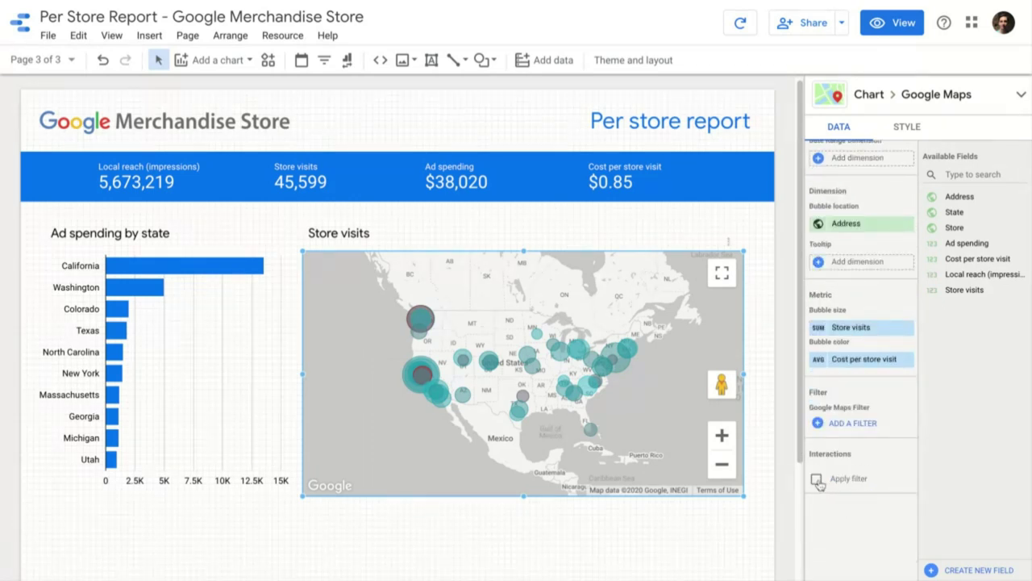
{"action": "left_click", "coordinate": [817, 480]}
{"action": "left_click", "coordinate": [890, 25]}
Filter the report to California and zoom the map into the Bay Area.
{"action": "mouse_move", "coordinate": [538, 325]}
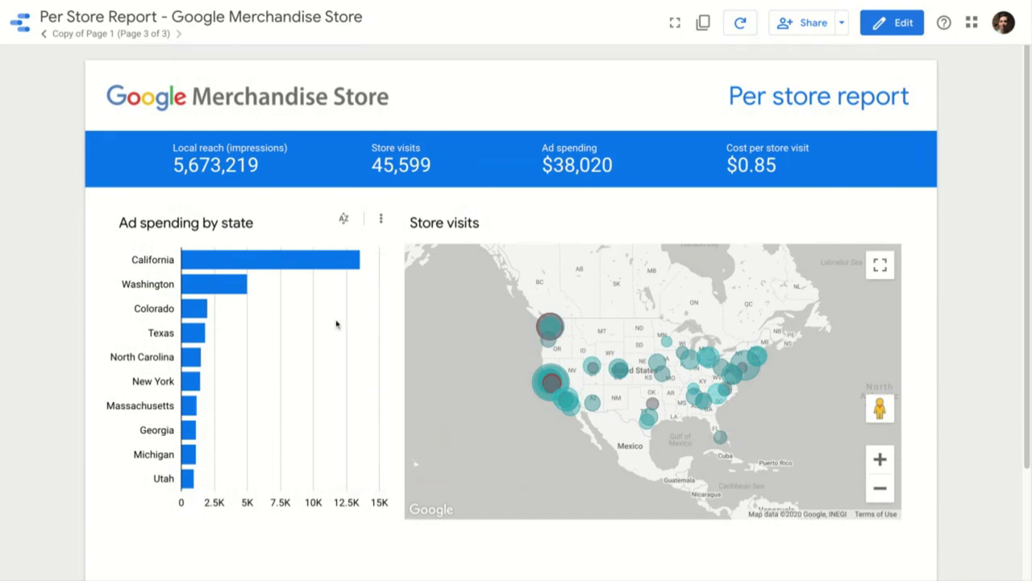
{"action": "left_click", "coordinate": [284, 263]}
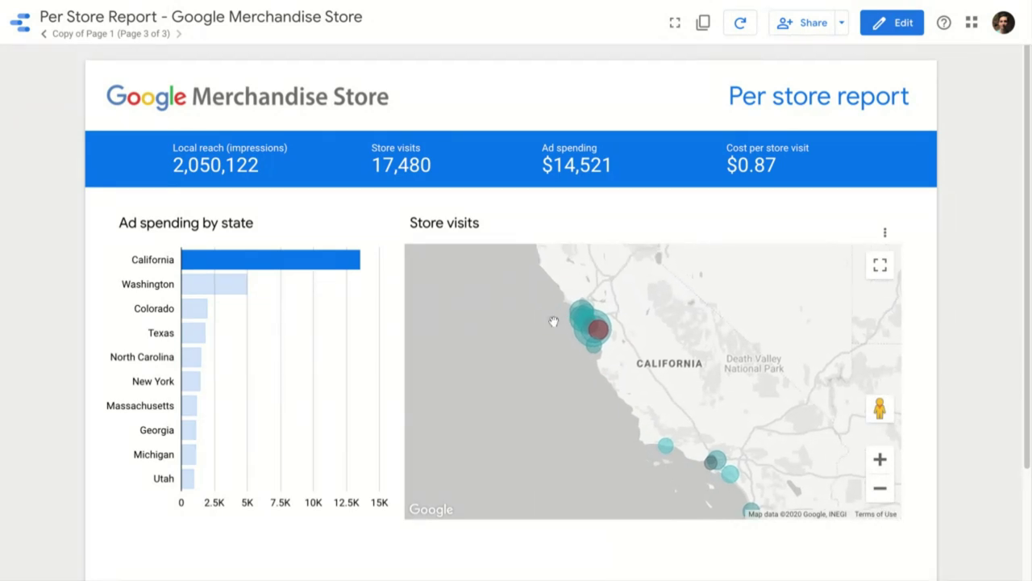
{"action": "scroll", "coordinate": [588, 392], "scroll_direction": "up", "scroll_amount": 2}
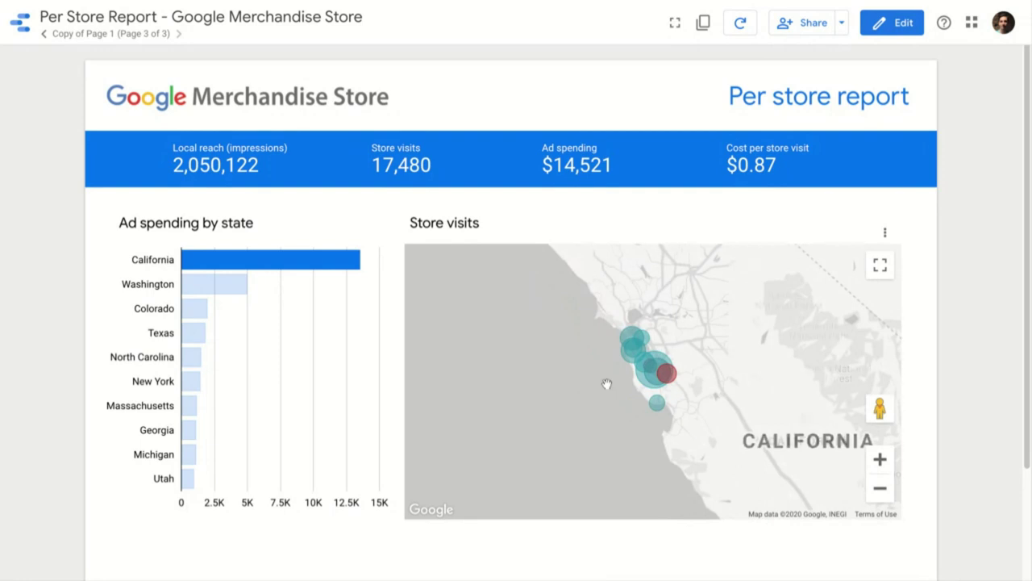
{"action": "scroll", "coordinate": [608, 383], "scroll_direction": "up", "scroll_amount": 1}
{"action": "left_click_drag", "start_coordinate": [608, 383], "coordinate": [526, 468]}
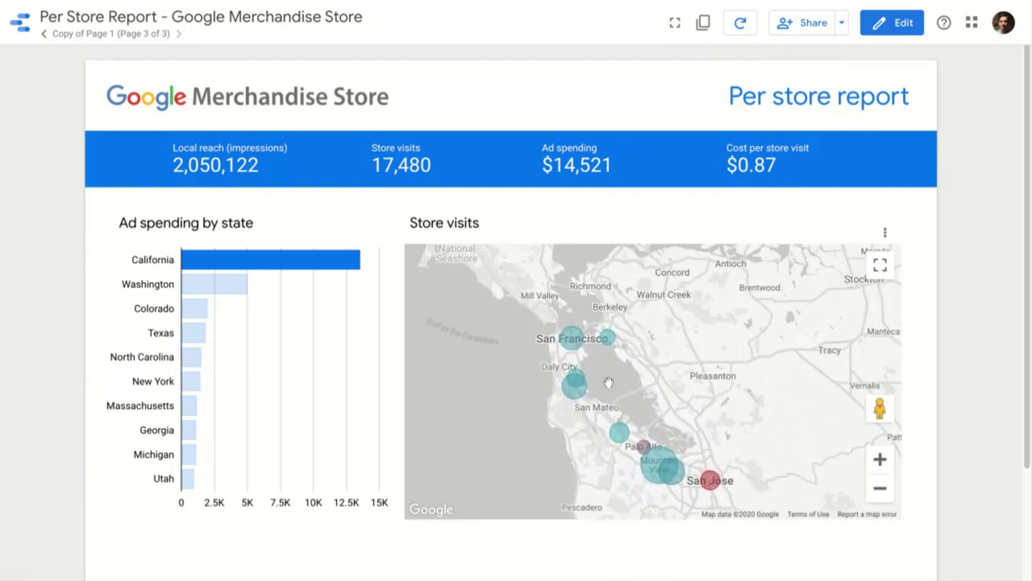
{"action": "mouse_move", "coordinate": [575, 339]}
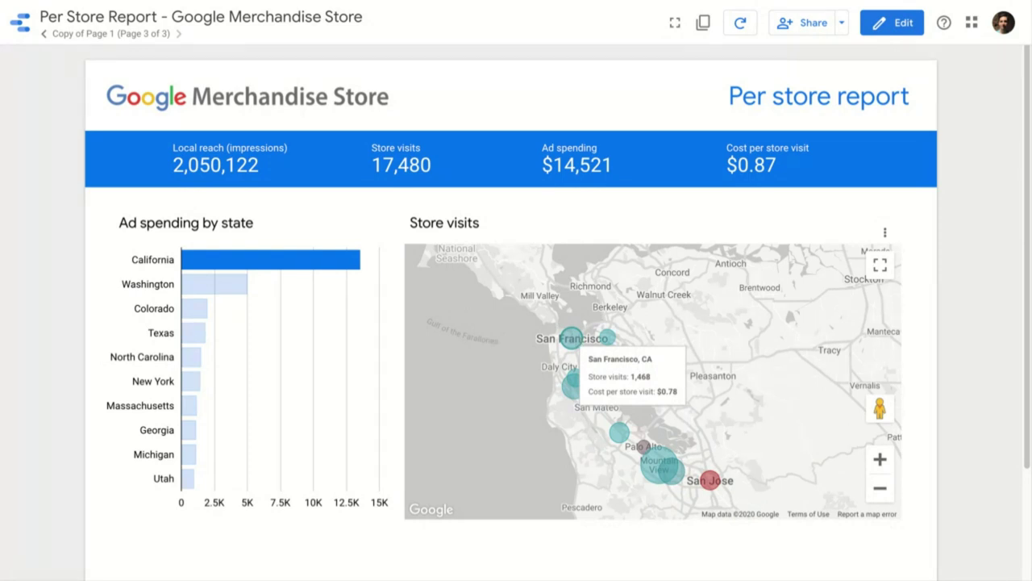
Filter by the San Francisco and San Jose store bubbles, then return to edit mode.
{"action": "left_click", "coordinate": [574, 339]}
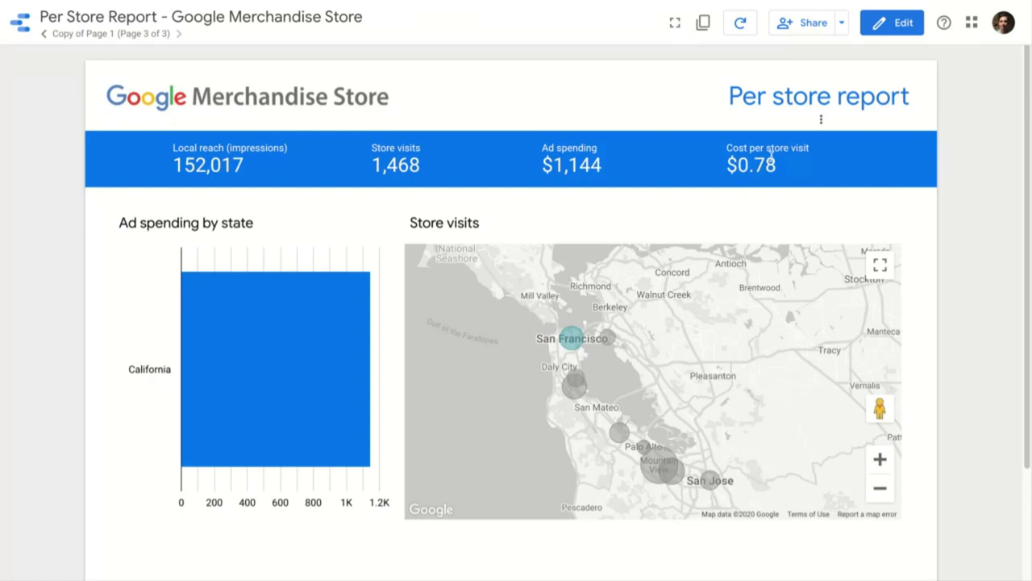
{"action": "left_click", "coordinate": [710, 480]}
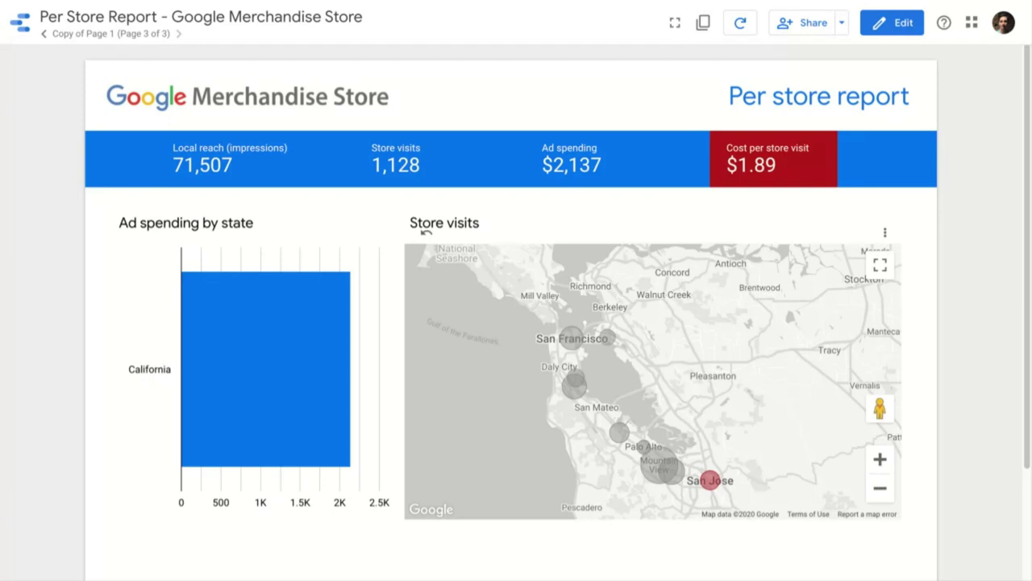
{"action": "left_click", "coordinate": [898, 24]}
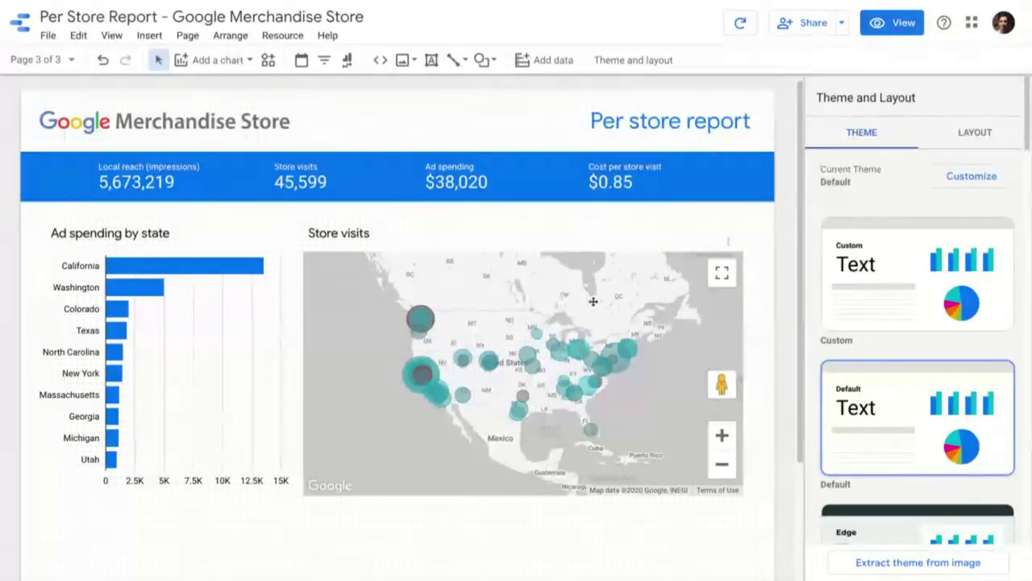
Try the dark Lagoon theme, then revert the report to the Default theme.
{"action": "scroll", "coordinate": [869, 383], "scroll_direction": "down", "scroll_amount": 4}
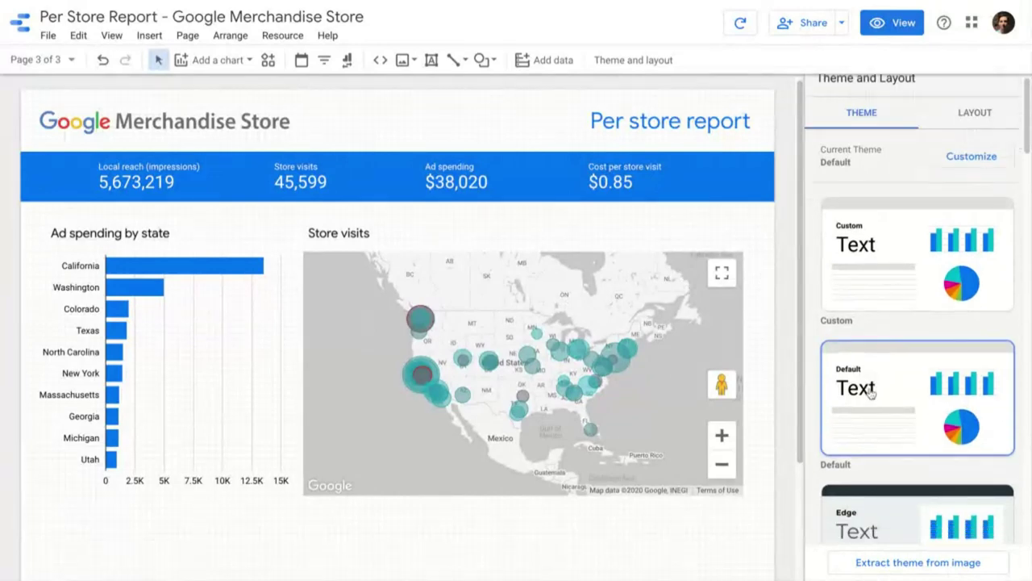
{"action": "scroll", "coordinate": [869, 391], "scroll_direction": "down", "scroll_amount": 5}
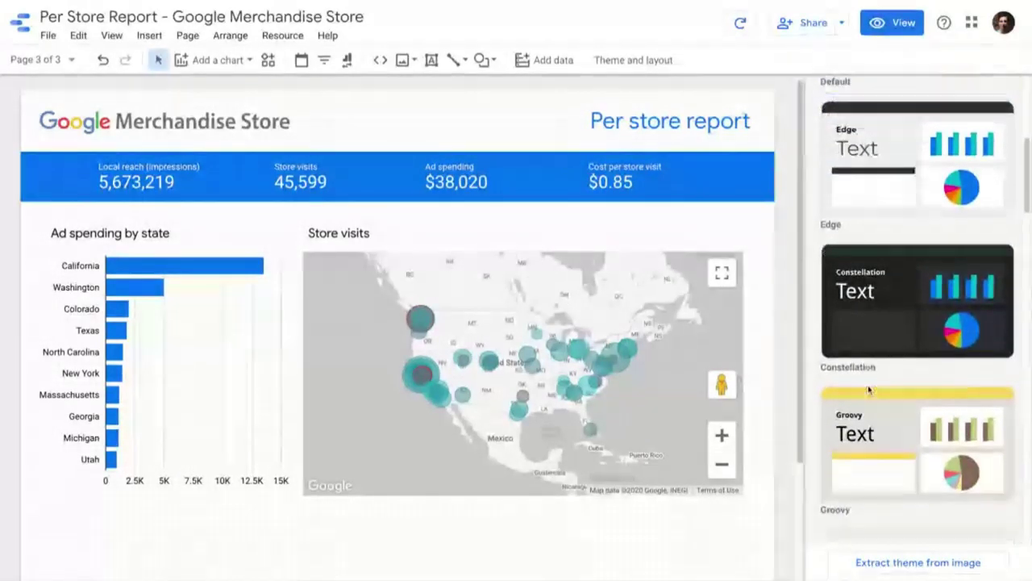
{"action": "scroll", "coordinate": [869, 390], "scroll_direction": "down", "scroll_amount": 10}
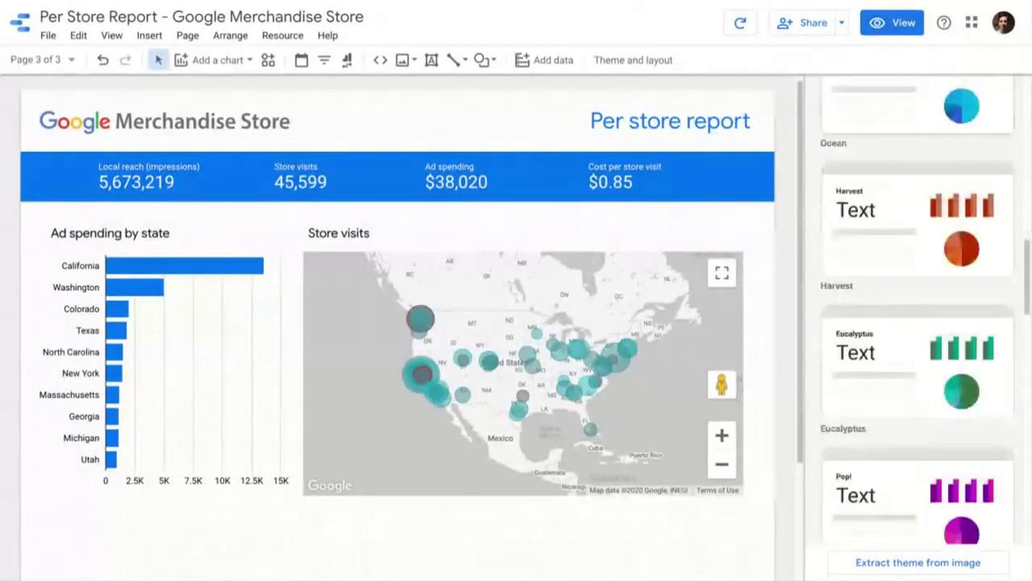
{"action": "left_click", "coordinate": [866, 352]}
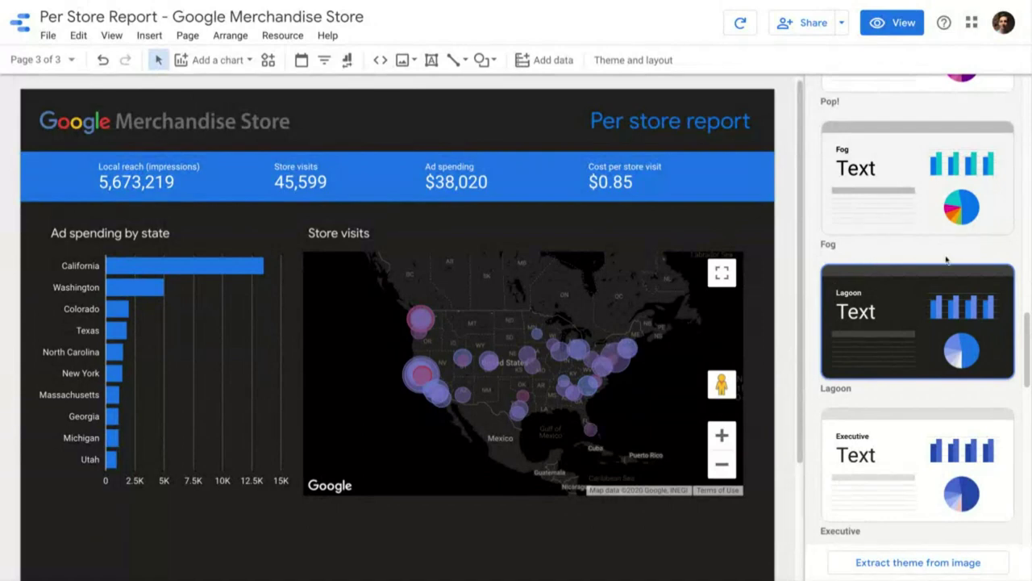
{"action": "scroll", "coordinate": [936, 267], "scroll_direction": "up", "scroll_amount": 10}
{"action": "left_click", "coordinate": [887, 387]}
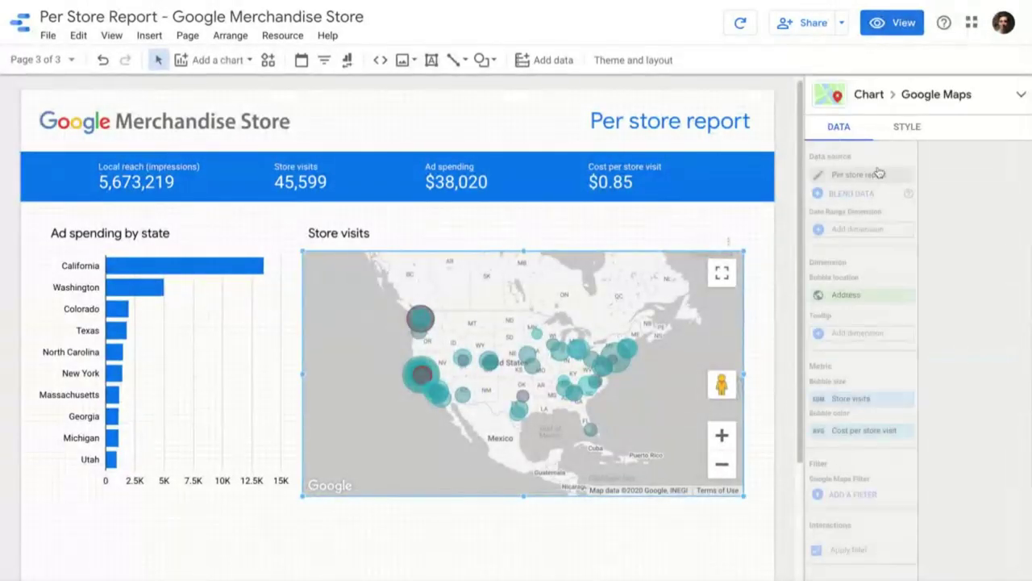
Switch the store map's style from Silver to Standard.
{"action": "left_click", "coordinate": [911, 127]}
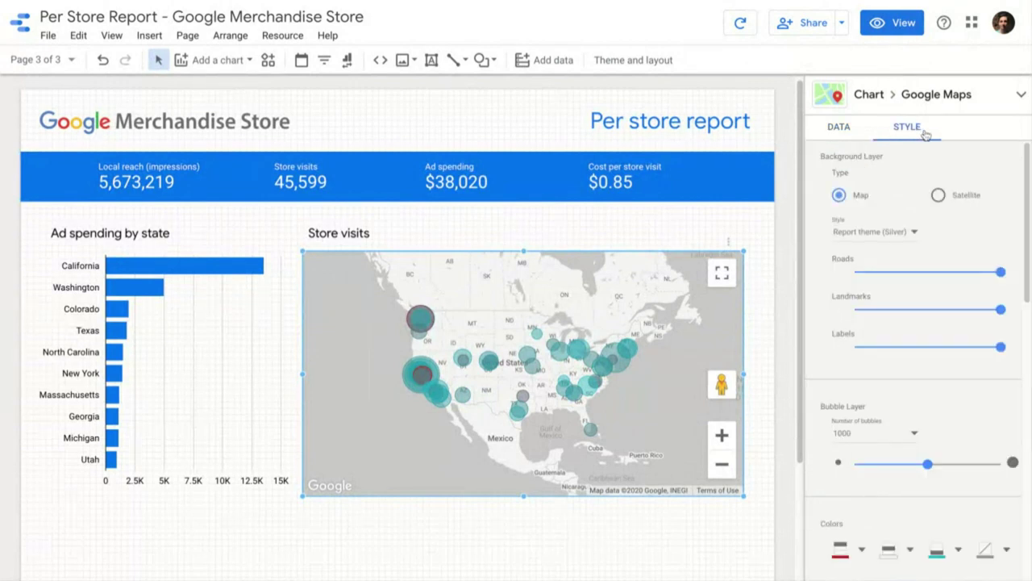
{"action": "left_click", "coordinate": [912, 232]}
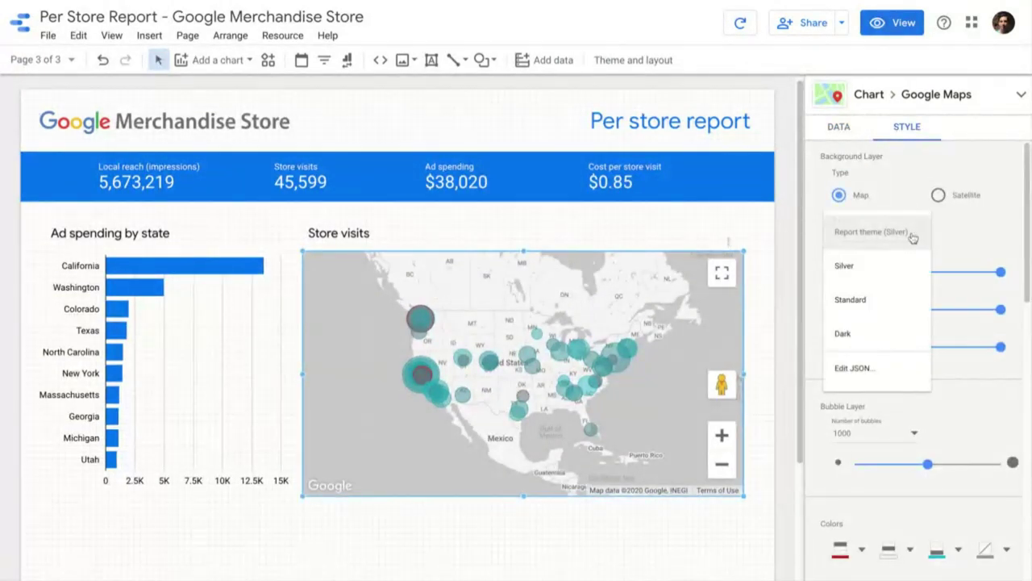
{"action": "left_click", "coordinate": [890, 305]}
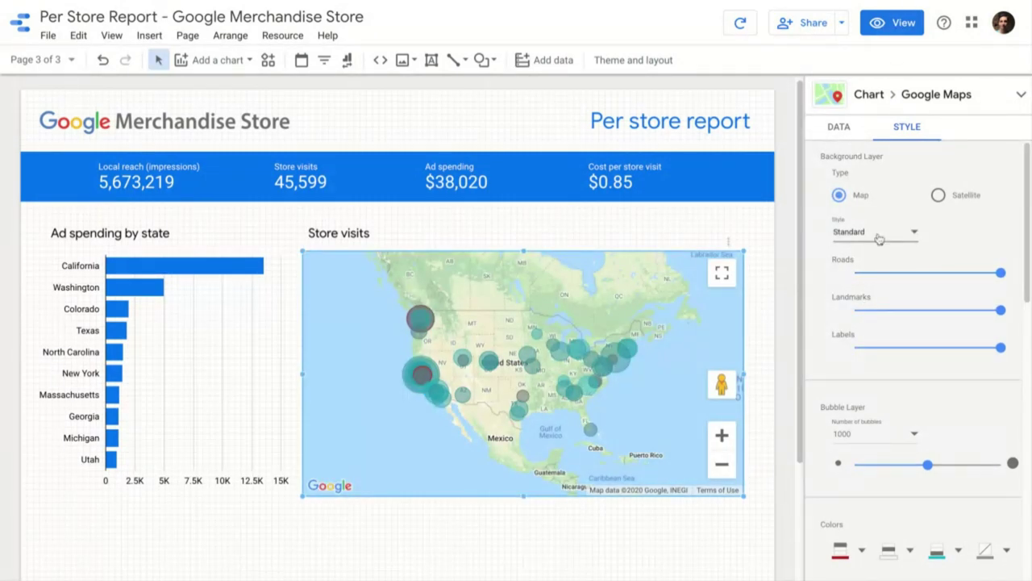
Preview Satellite view and toggle labels off and on, keeping the Standard road map.
{"action": "left_click", "coordinate": [938, 195]}
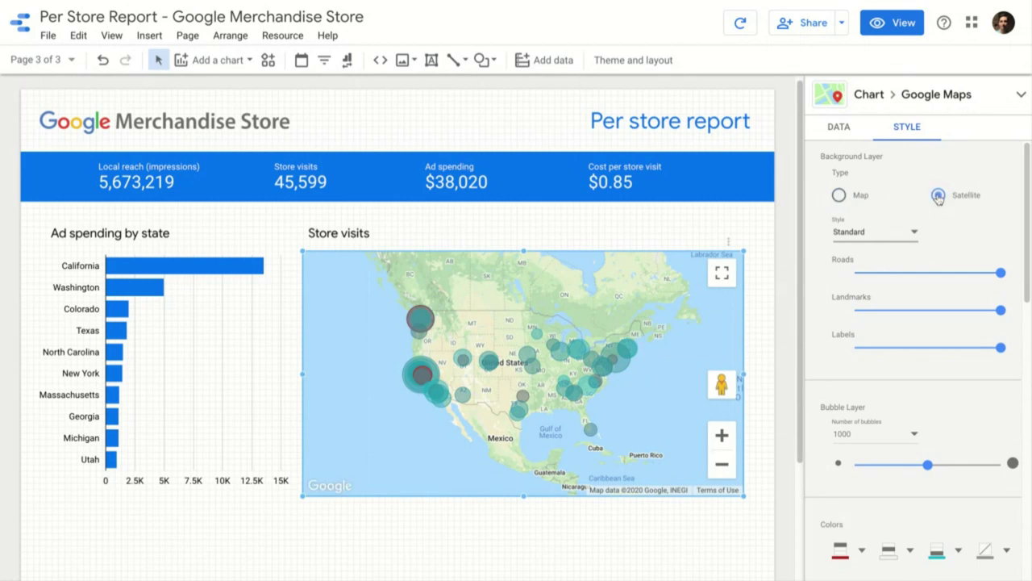
{"action": "left_click", "coordinate": [838, 195]}
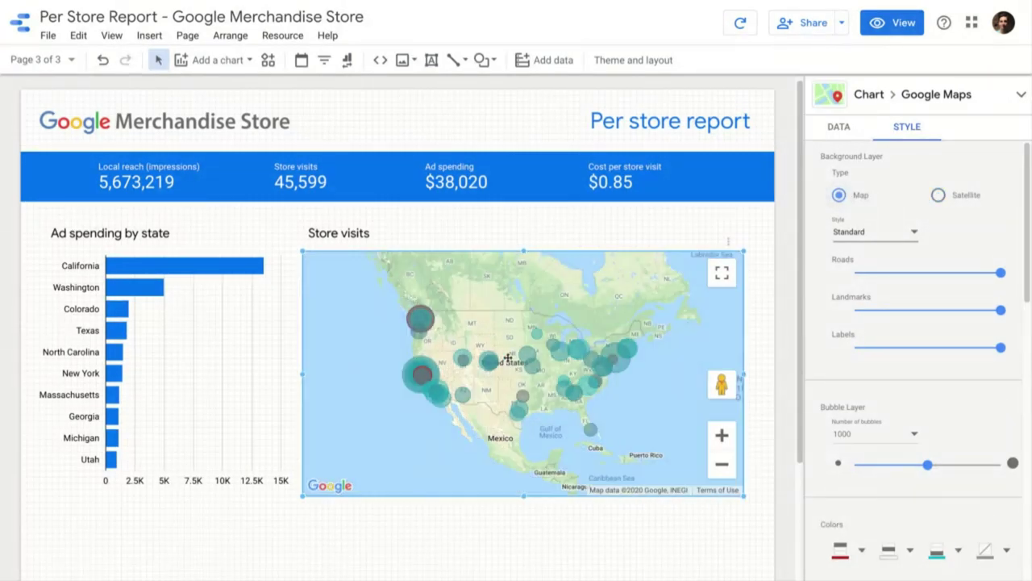
{"action": "left_click", "coordinate": [999, 349]}
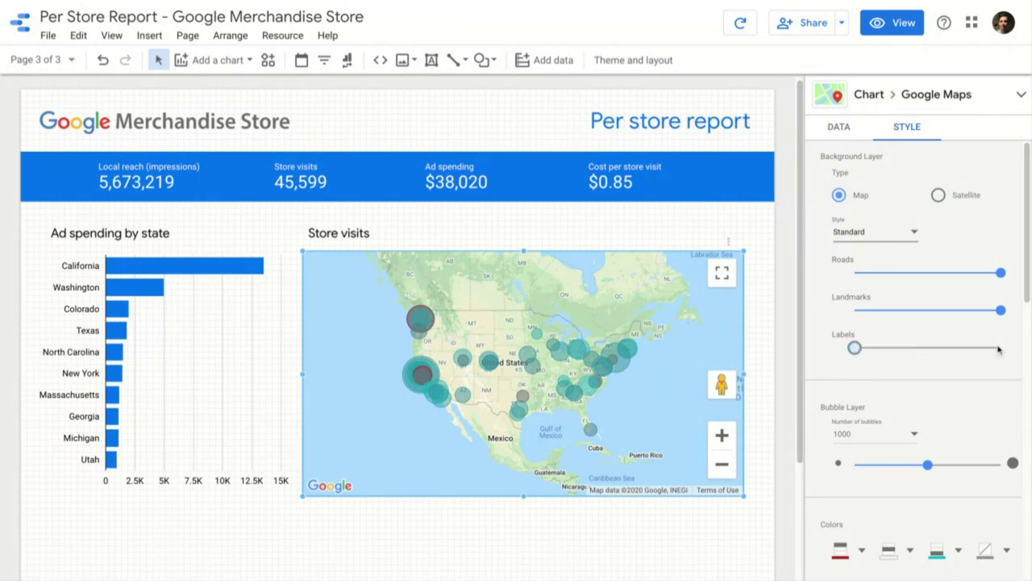
{"action": "left_click", "coordinate": [855, 349]}
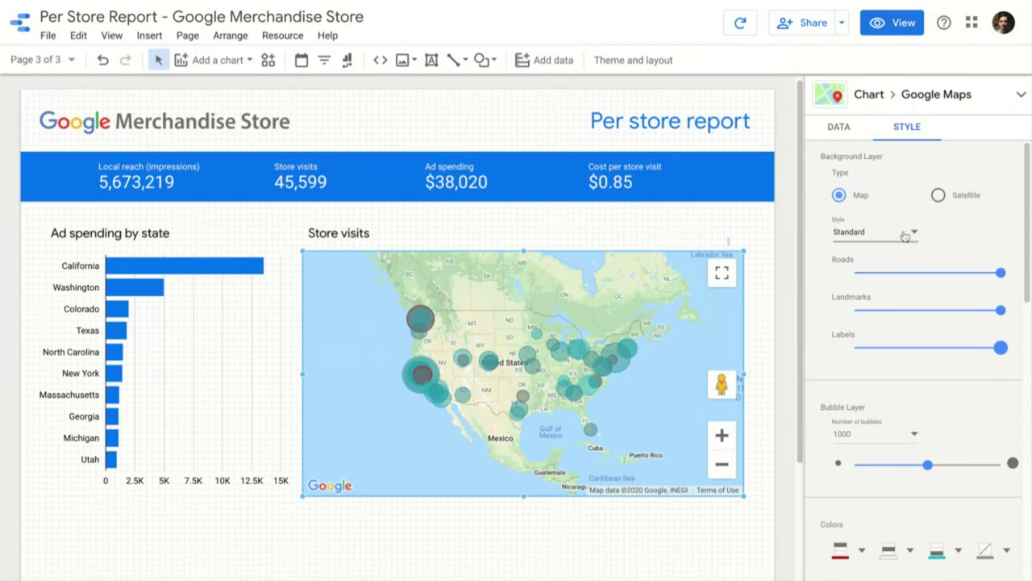
{"action": "left_click", "coordinate": [875, 231]}
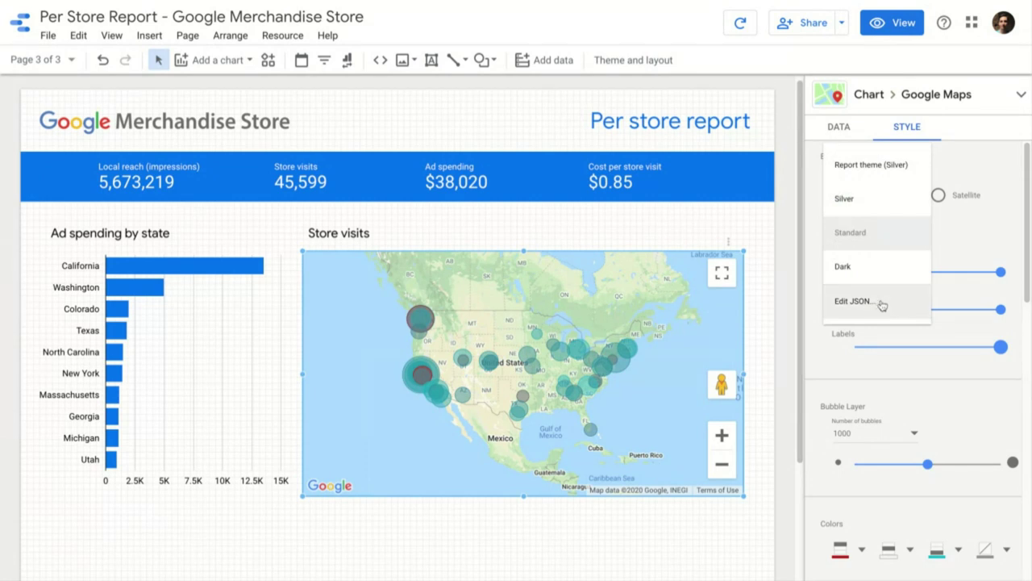
{"action": "left_click", "coordinate": [955, 241]}
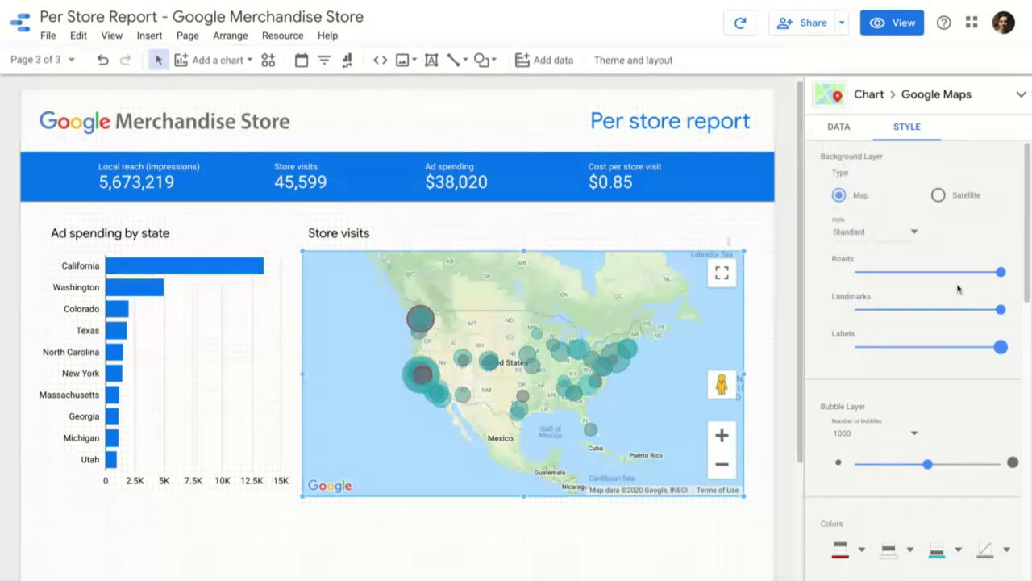
{"action": "scroll", "coordinate": [922, 389], "scroll_direction": "down", "scroll_amount": 2}
{"action": "scroll", "coordinate": [922, 391], "scroll_direction": "down", "scroll_amount": 1}
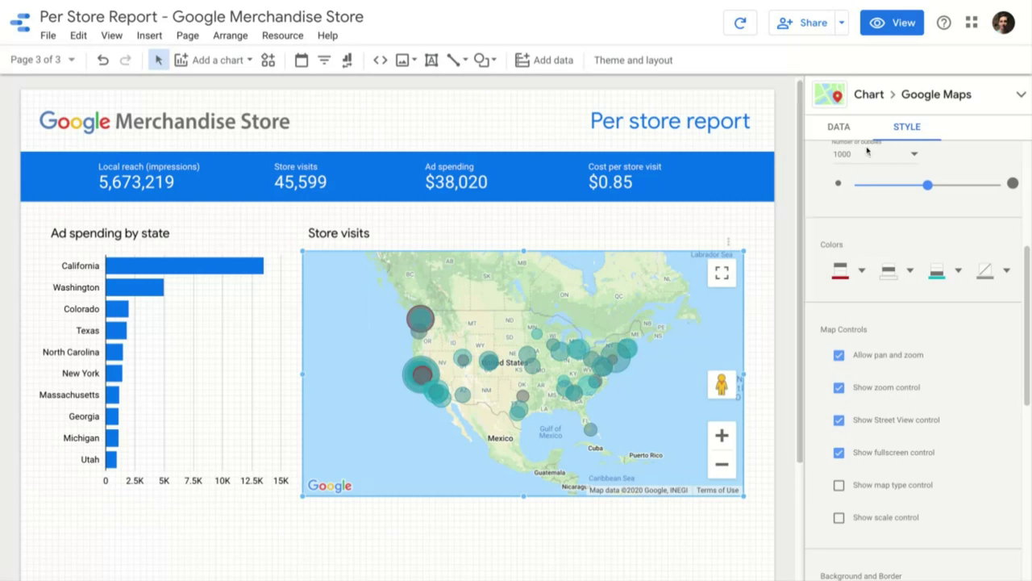
Switch to view mode and filter the report to Washington.
{"action": "left_click", "coordinate": [884, 30]}
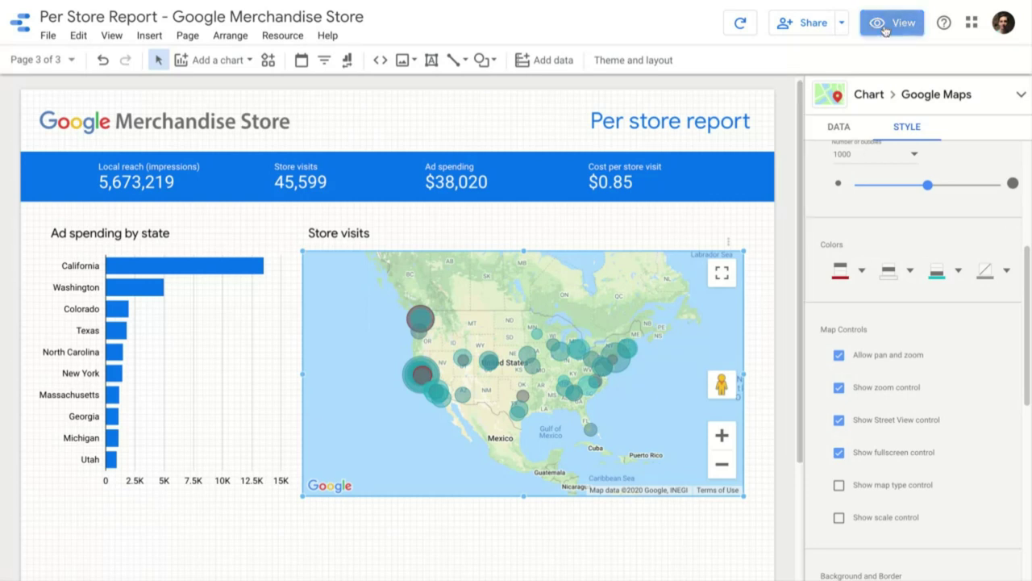
{"action": "mouse_move", "coordinate": [202, 292]}
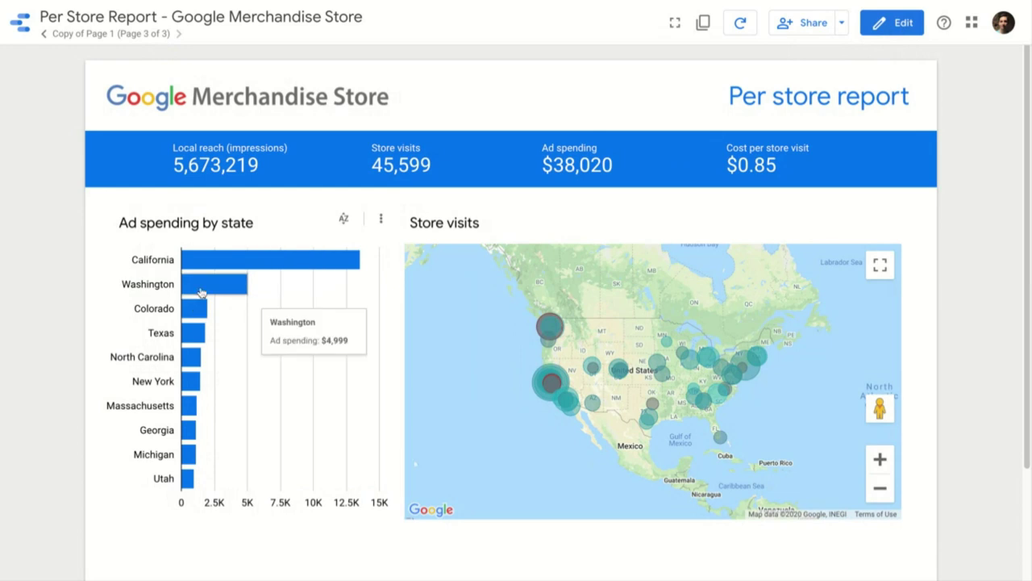
{"action": "left_click", "coordinate": [202, 292]}
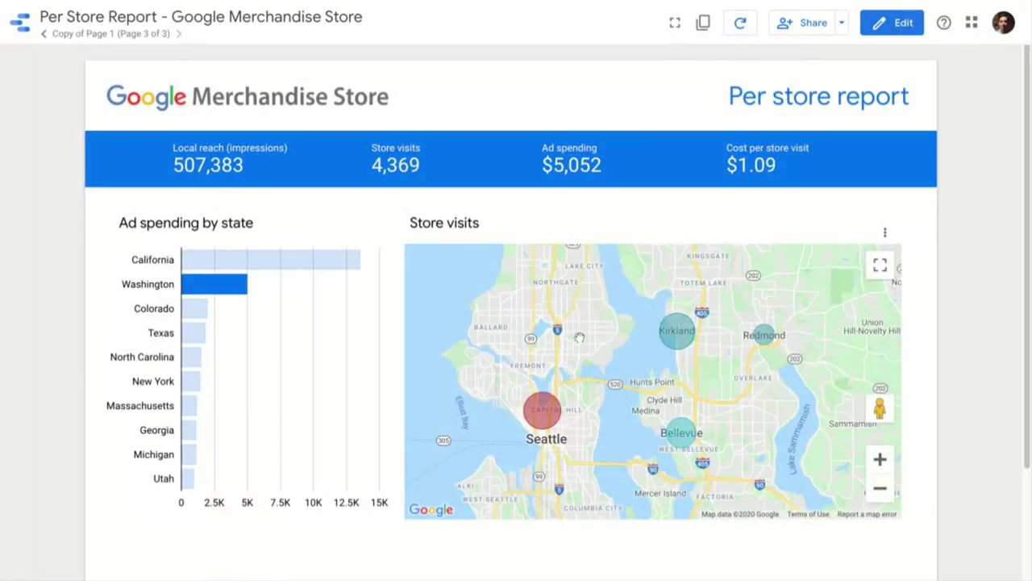
Zoom the map into Seattle and enter Street View at 1000 Mercer St.
{"action": "left_click_drag", "start_coordinate": [575, 416], "coordinate": [652, 352]}
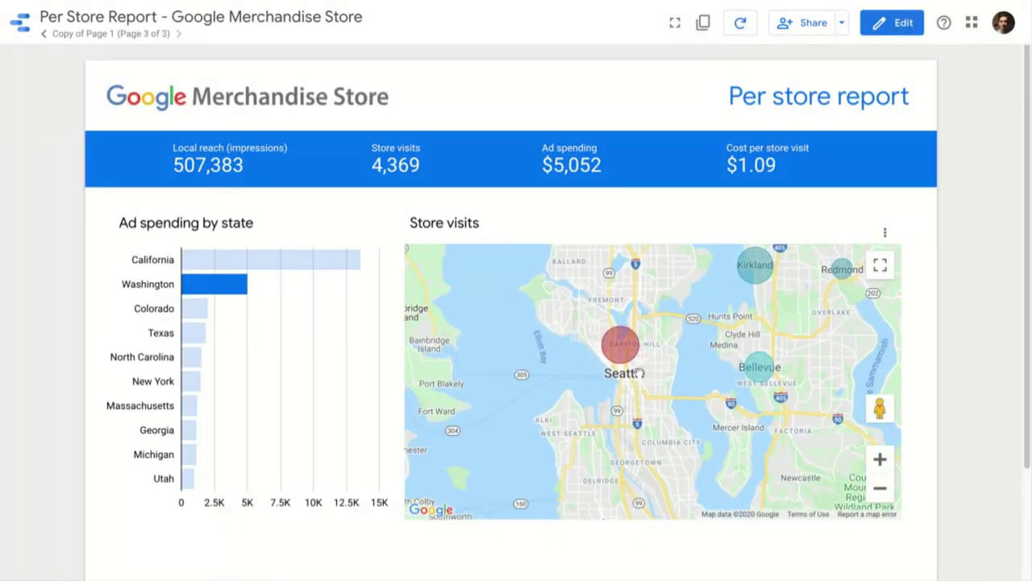
{"action": "scroll", "coordinate": [639, 373], "scroll_direction": "up", "scroll_amount": 3}
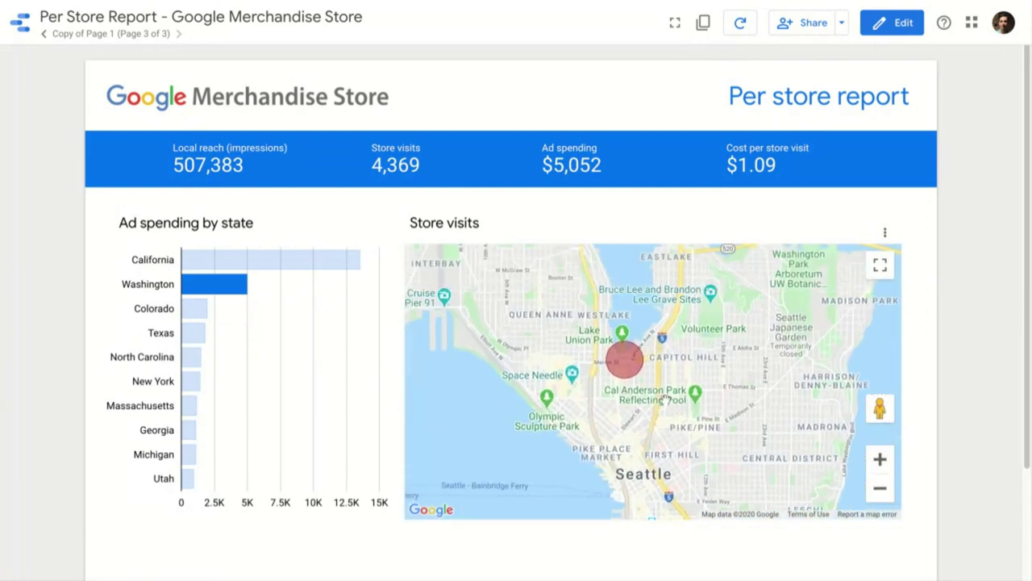
{"action": "scroll", "coordinate": [661, 397], "scroll_direction": "up", "scroll_amount": 4}
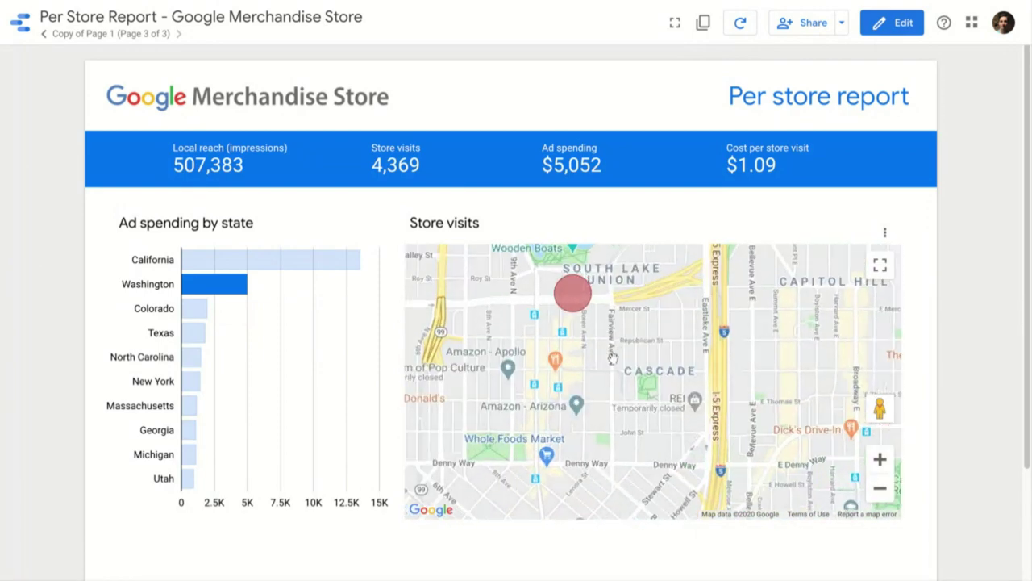
{"action": "scroll", "coordinate": [612, 357], "scroll_direction": "up", "scroll_amount": 2}
{"action": "left_click_drag", "start_coordinate": [613, 357], "coordinate": [731, 472]}
{"action": "left_click_drag", "start_coordinate": [872, 407], "coordinate": [658, 357]}
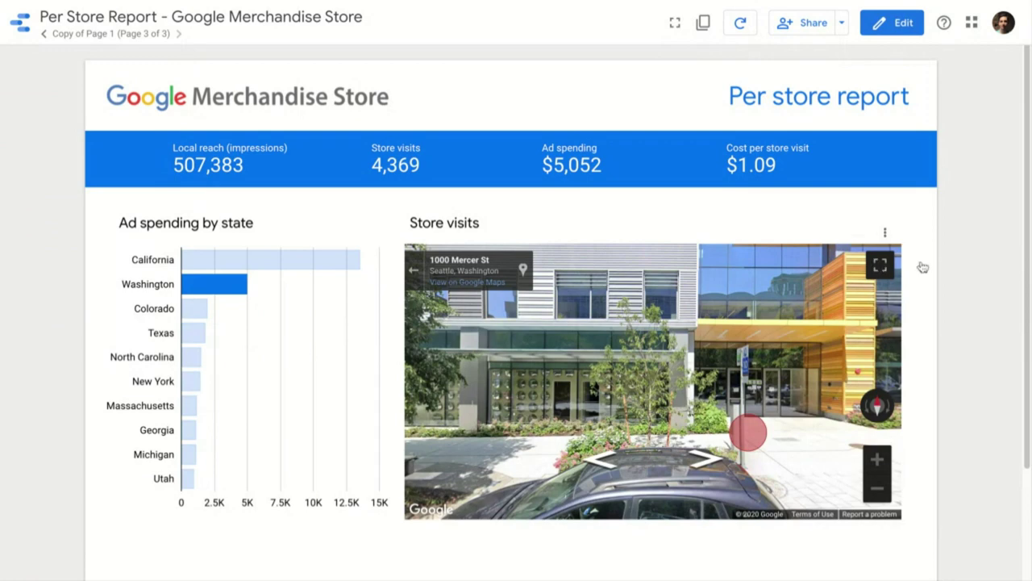
Expand the 1000 Mercer St Street View to fullscreen and look around the building and street.
{"action": "left_click", "coordinate": [880, 264]}
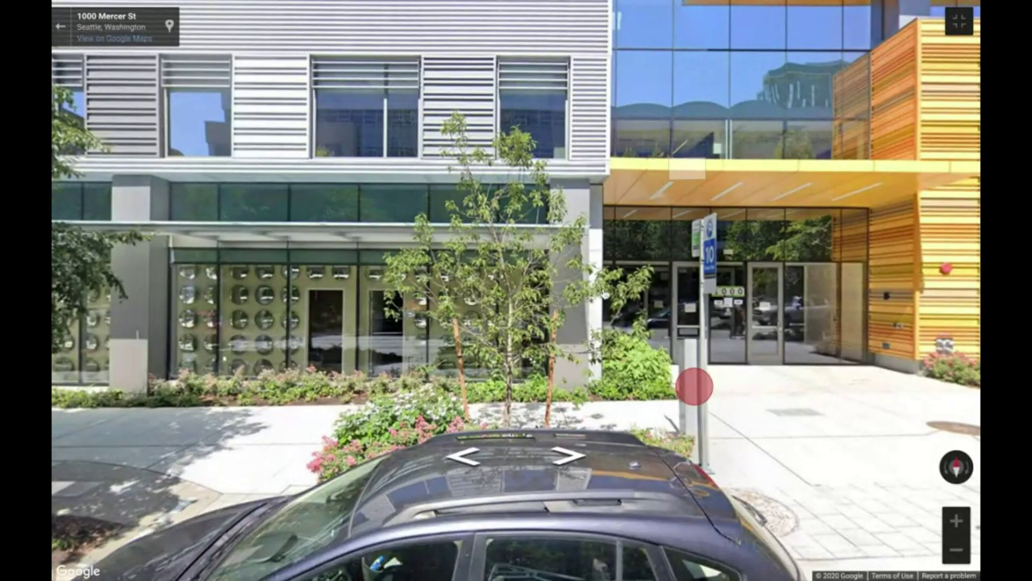
{"action": "left_click_drag", "start_coordinate": [695, 386], "coordinate": [171, 504]}
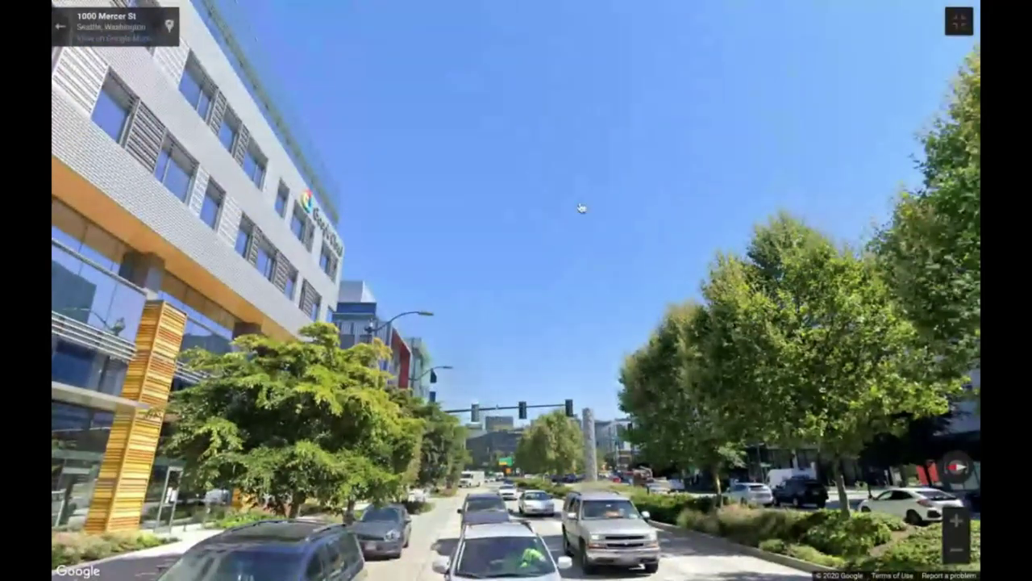
{"action": "left_click_drag", "start_coordinate": [580, 208], "coordinate": [420, 330]}
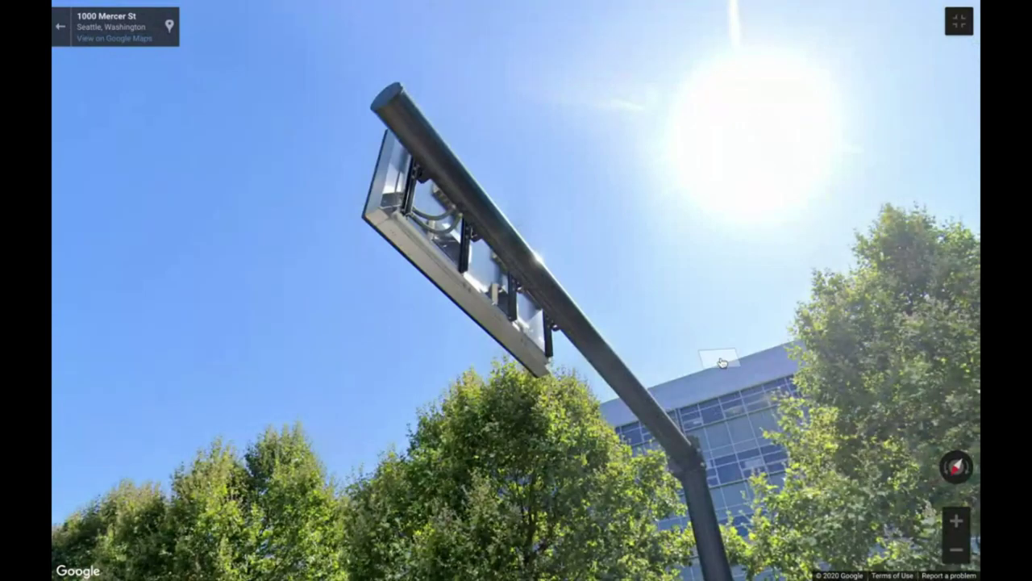
{"action": "left_click_drag", "start_coordinate": [722, 362], "coordinate": [543, 288]}
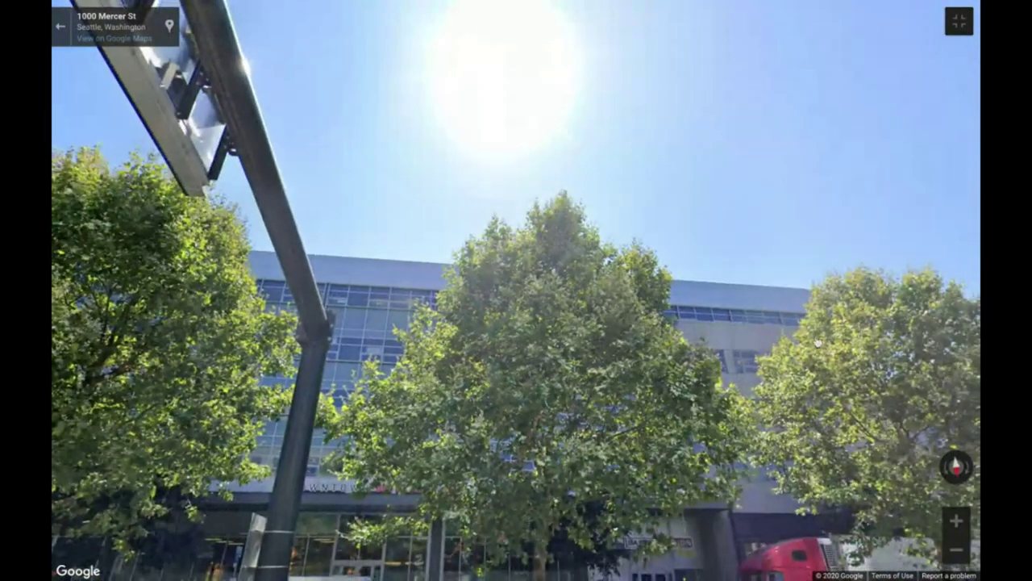
{"action": "left_click_drag", "start_coordinate": [611, 346], "coordinate": [363, 76]}
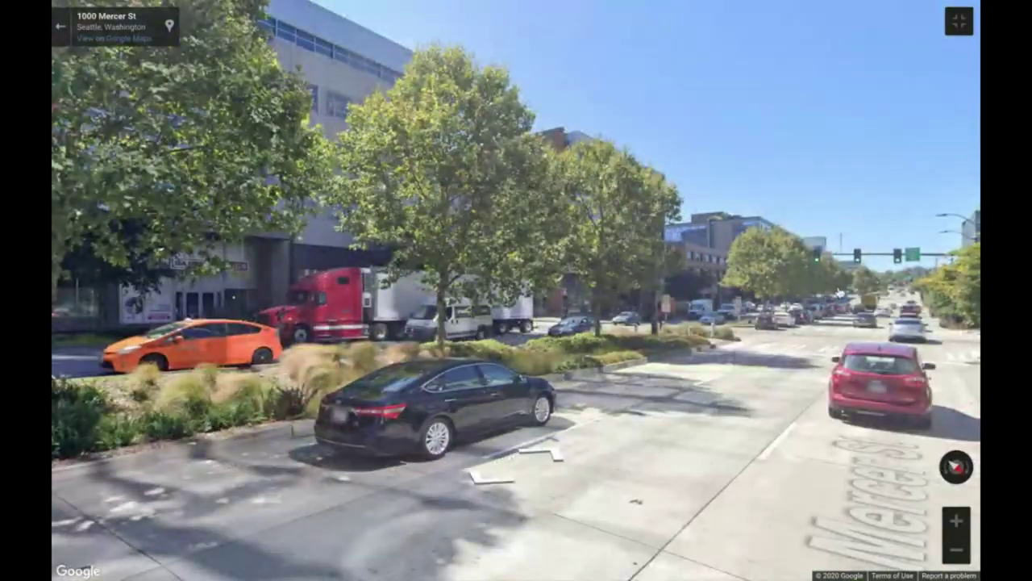
Move a little along Mercer St, turning toward the nearby buildings and up toward the sky.
{"action": "key", "text": "Right"}
{"action": "key", "text": "Up"}
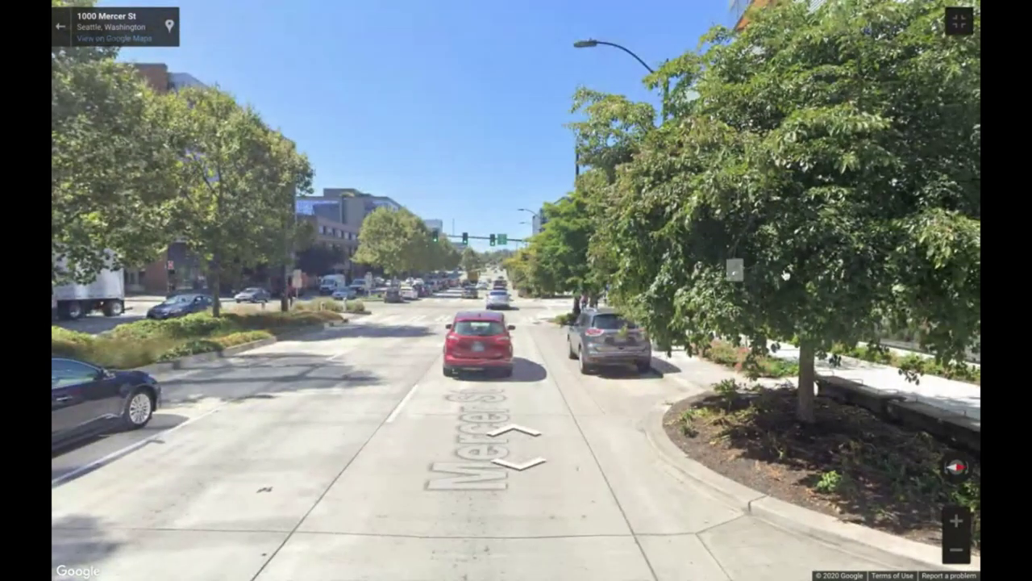
{"action": "key", "text": "Right"}
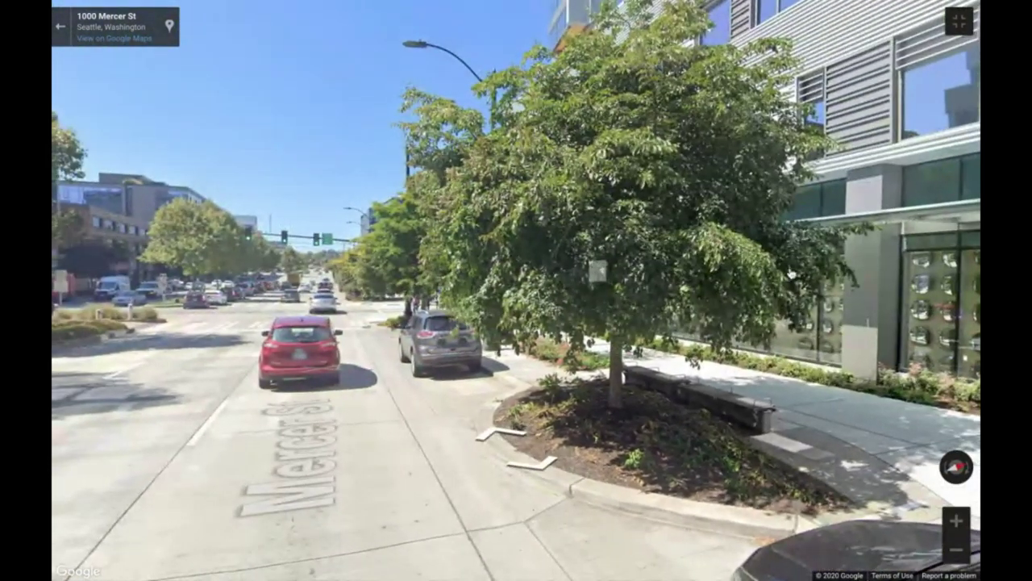
{"action": "key", "text": "Left"}
{"action": "key", "text": "Left"}
{"action": "key", "text": "Left"}
{"action": "key", "text": "Left"}
{"action": "key", "text": "Left"}
{"action": "key", "text": "Left"}
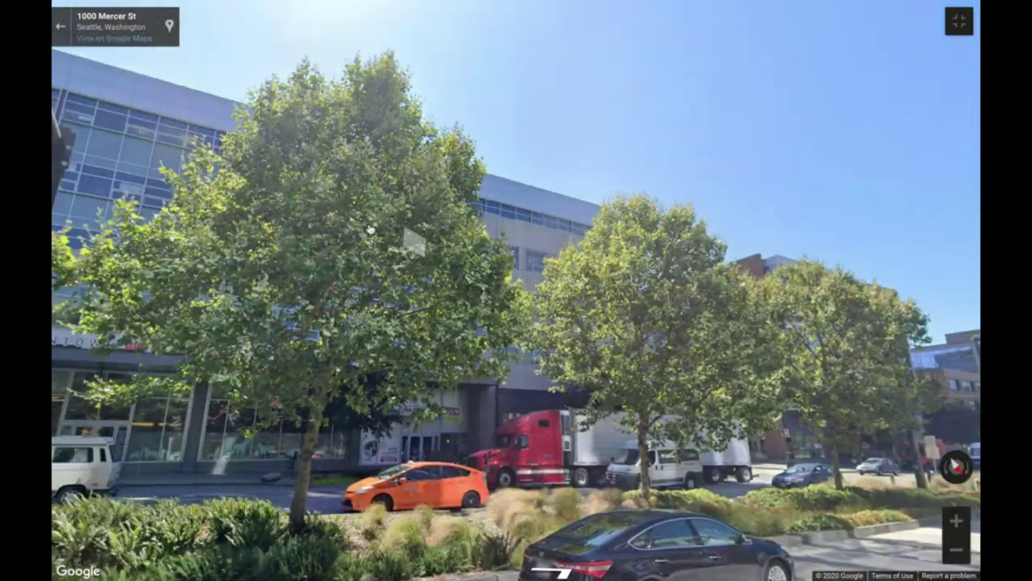
{"action": "left_click_drag", "start_coordinate": [414, 240], "coordinate": [590, 311]}
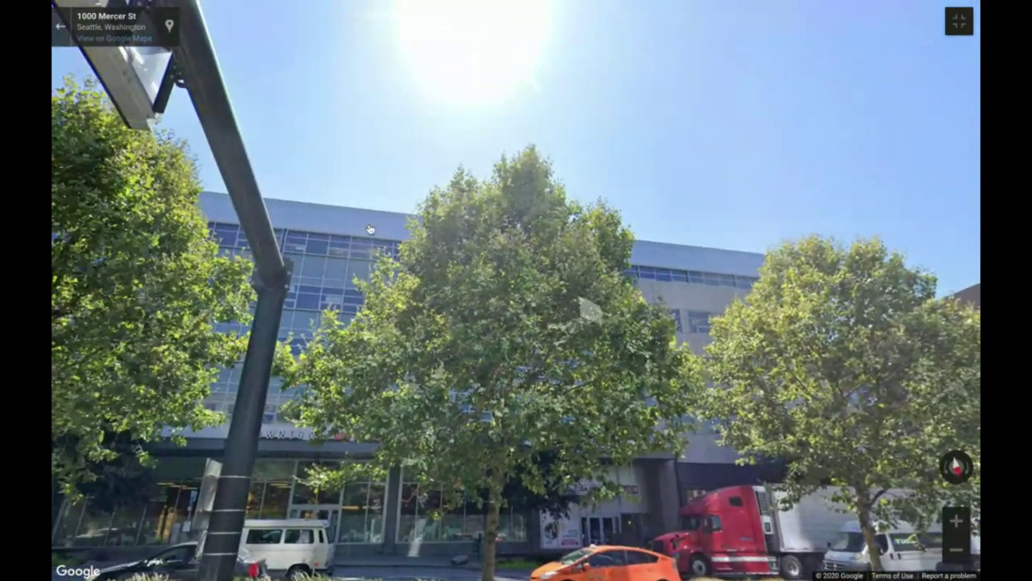
{"action": "left_click_drag", "start_coordinate": [421, 208], "coordinate": [503, 238]}
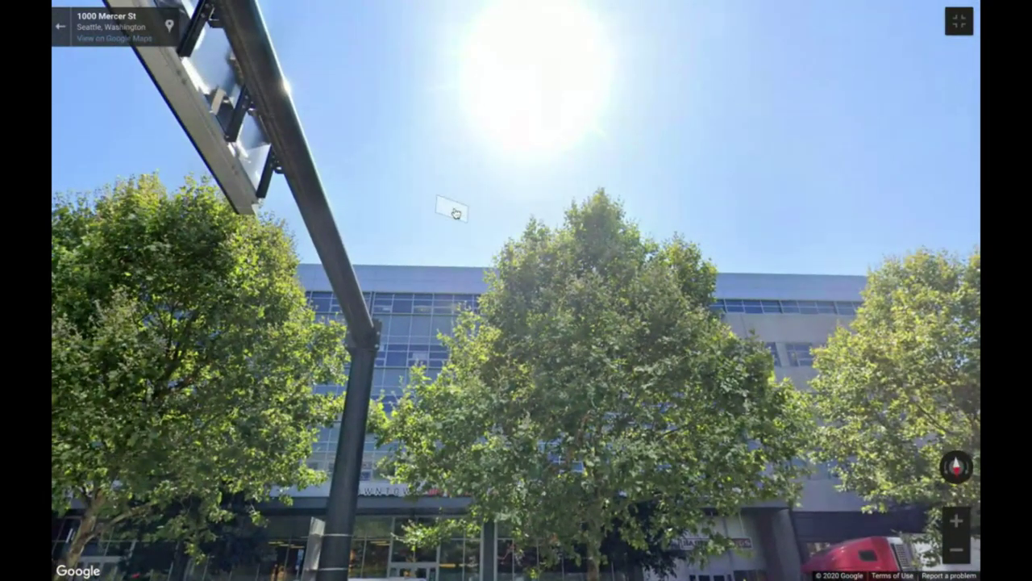